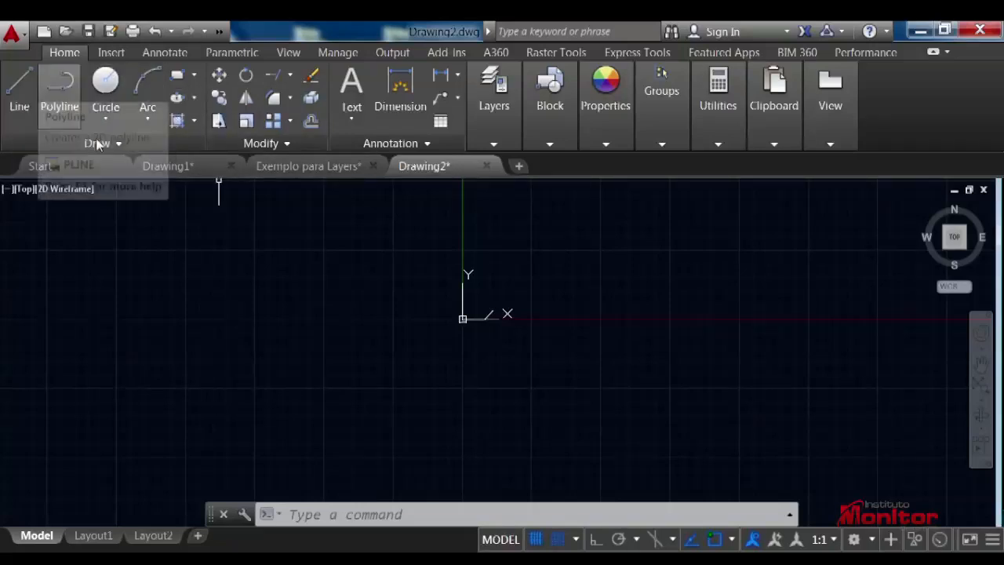
pyautogui.click(119, 142)
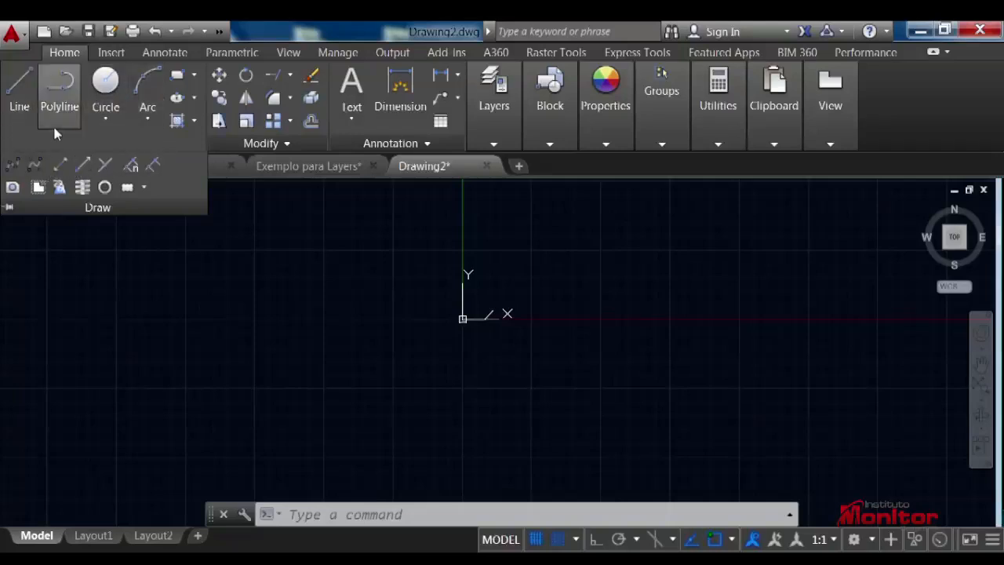
pyautogui.click(16, 94)
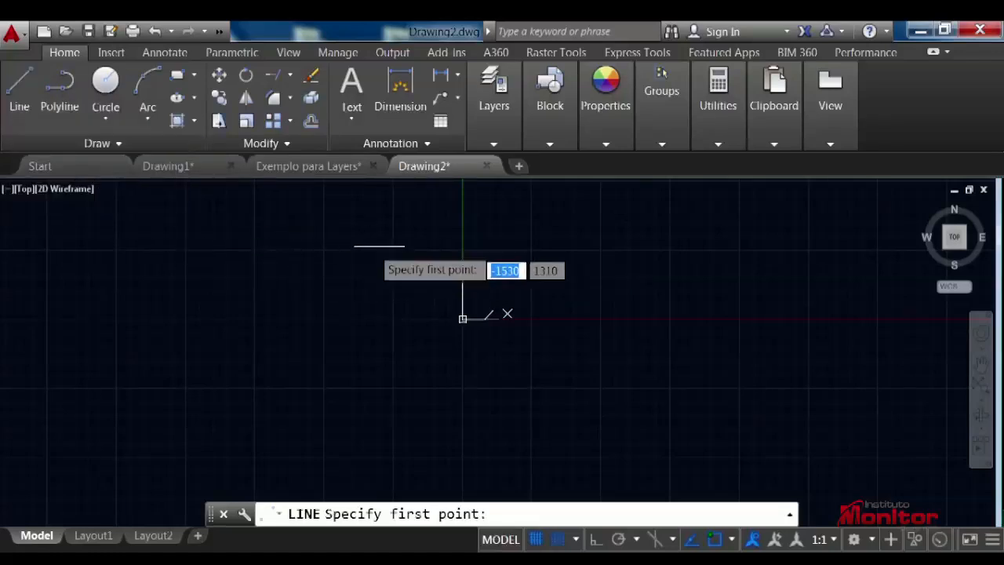
pyautogui.press('Escape')
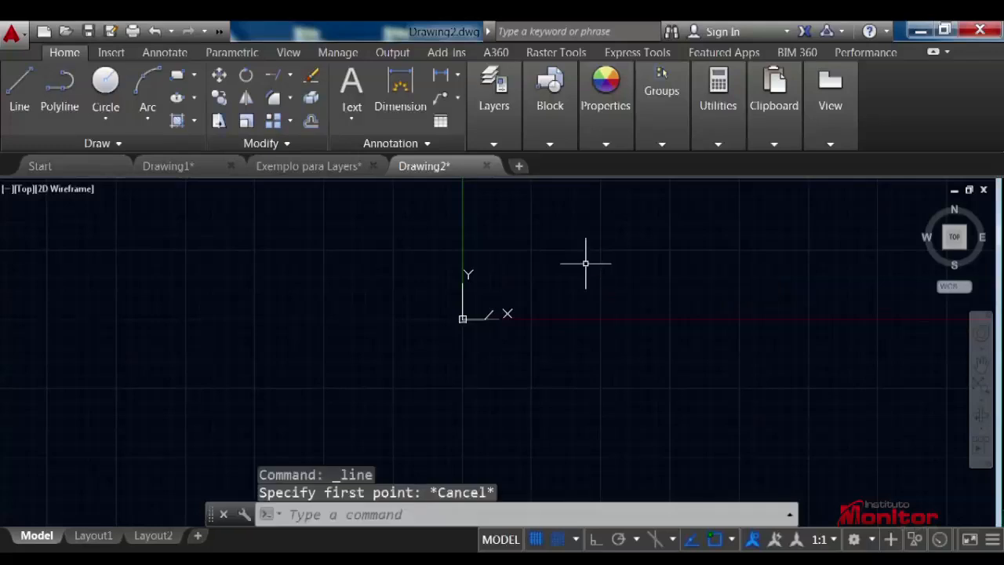
pyautogui.write('l')
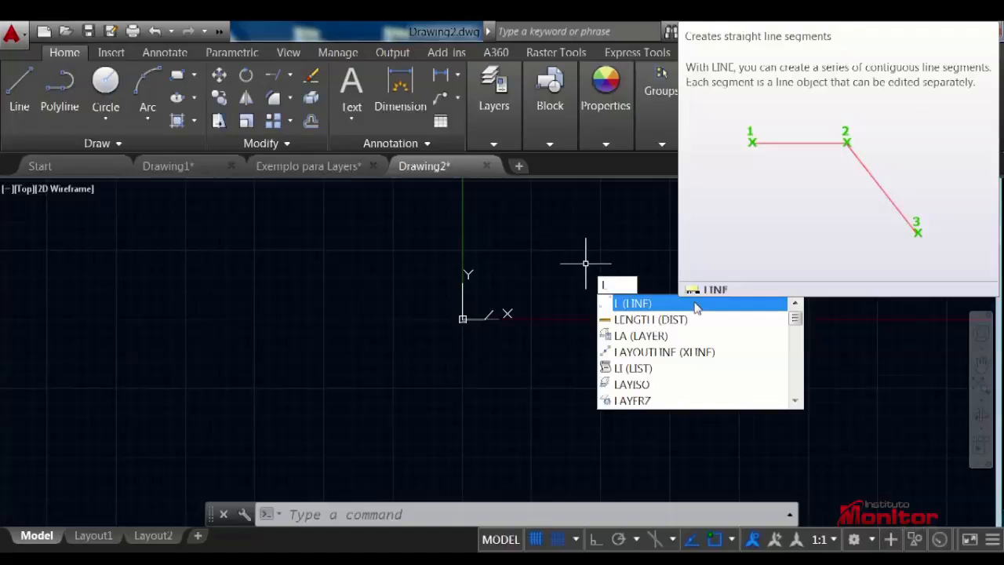
pyautogui.click(695, 306)
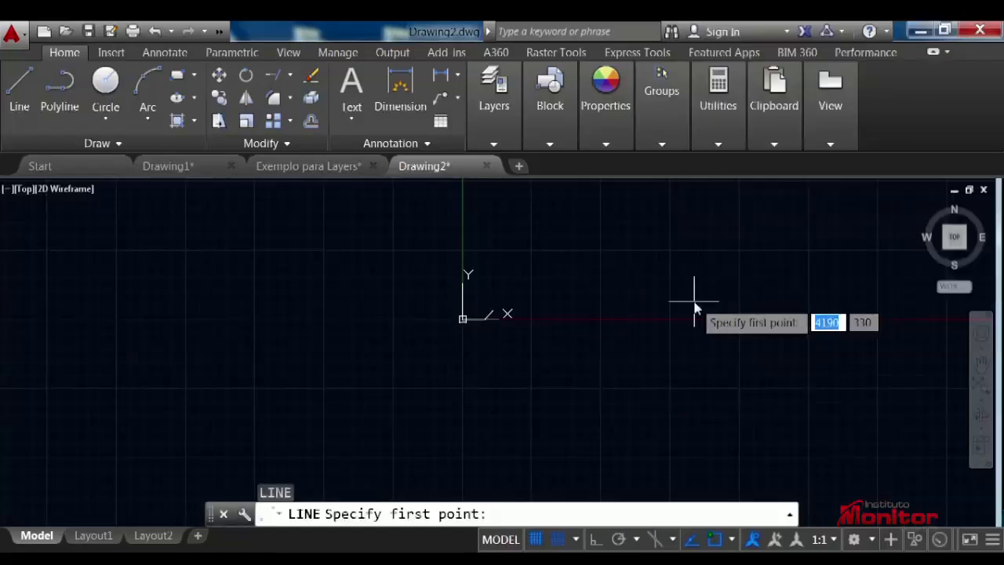
pyautogui.moveTo(631, 269); pyautogui.dragTo(455, 389, button='middle')
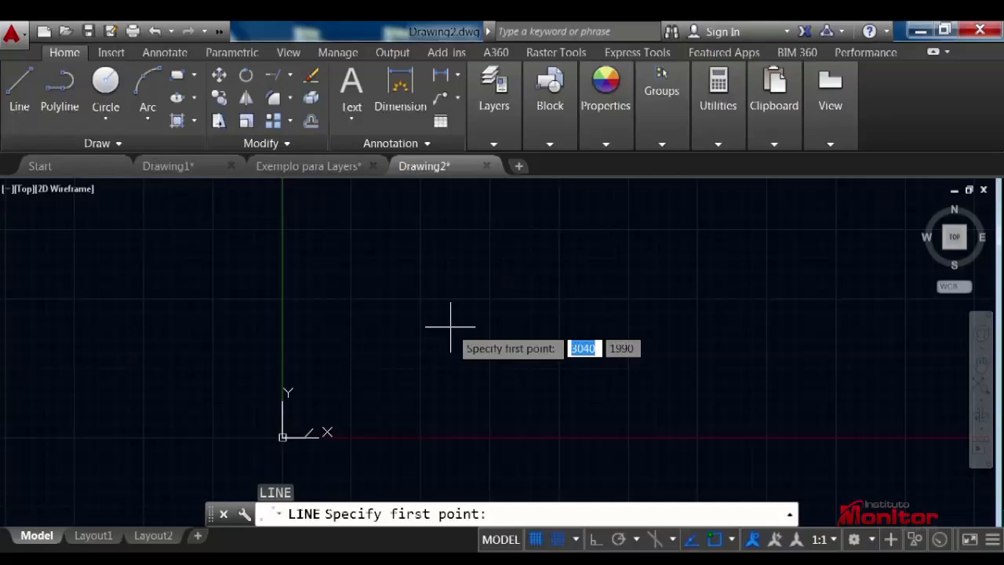
pyautogui.press('Escape')
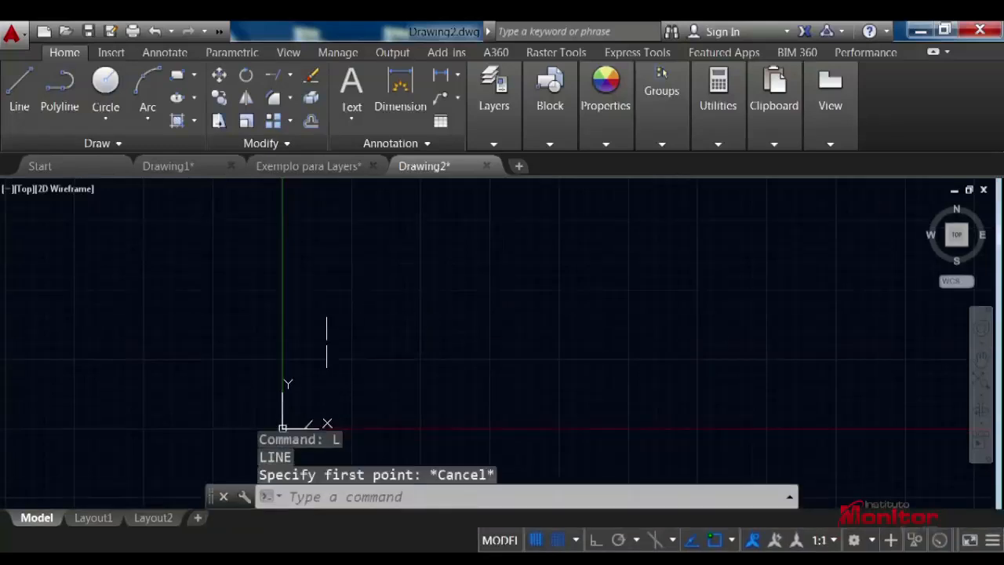
# Erase the short stray diagonal line next to the origin.
pyautogui.click(309, 424)
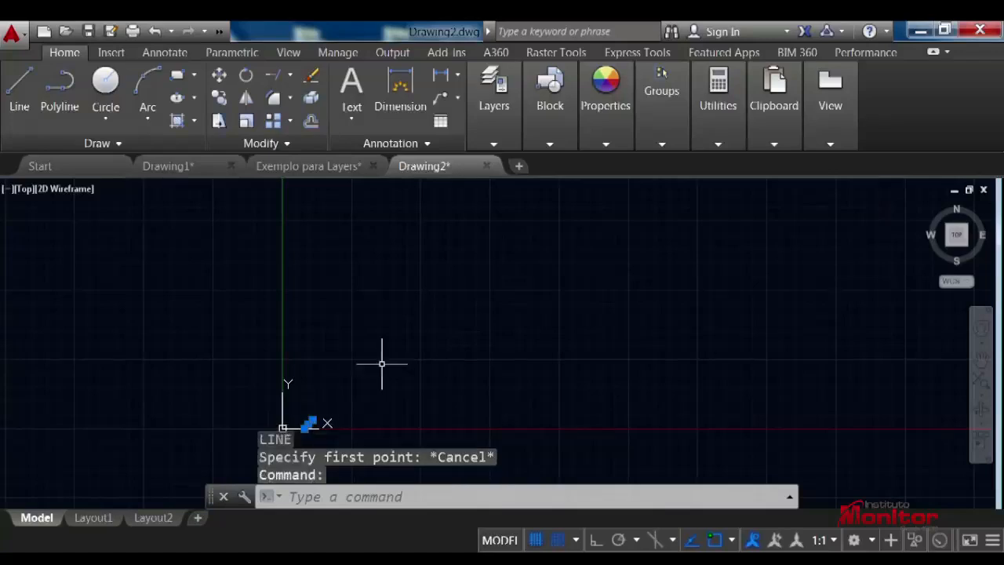
pyautogui.press('Delete')
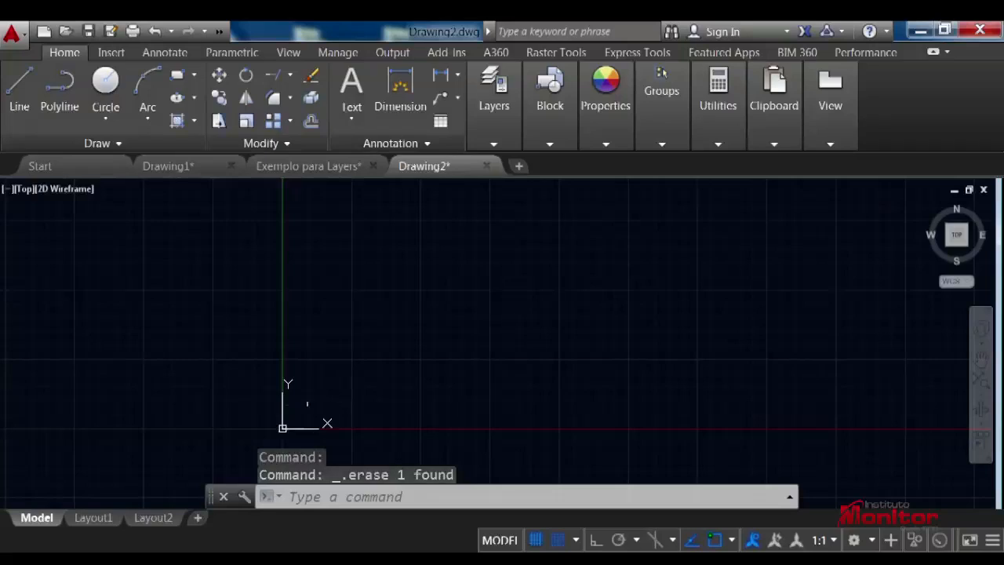
# Start a line with its first point at the origin, coordinates 0,0.
pyautogui.moveTo(325, 376); pyautogui.dragTo(324, 277, button='middle')
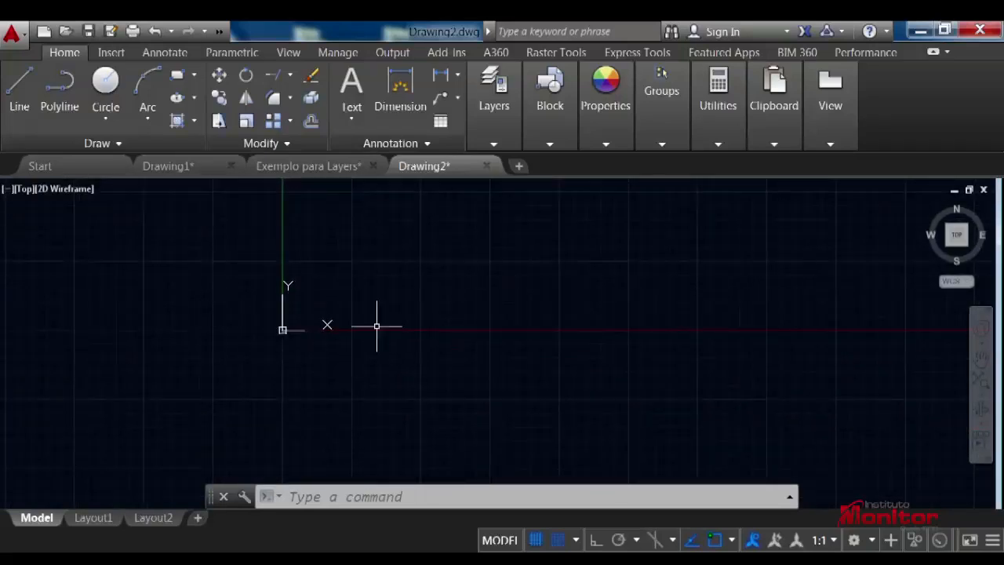
pyautogui.moveTo(388, 307); pyautogui.dragTo(308, 363, button='middle')
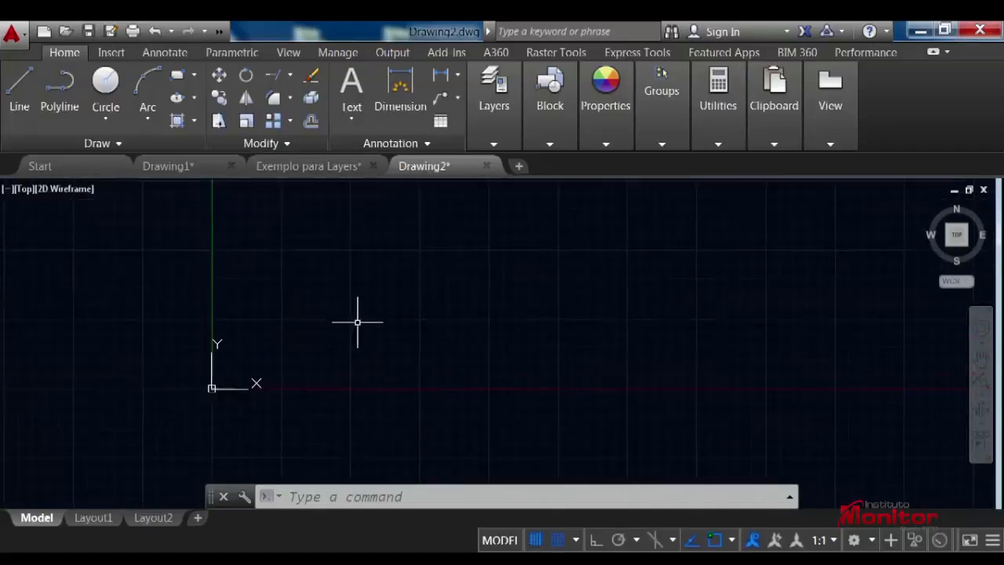
pyautogui.click(21, 101)
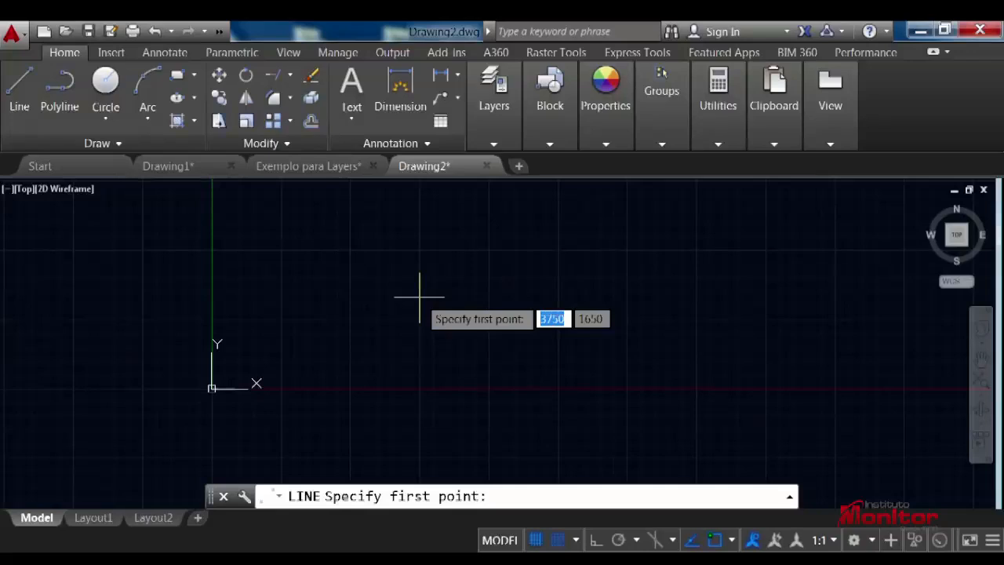
pyautogui.write('0')
pyautogui.press('Tab')
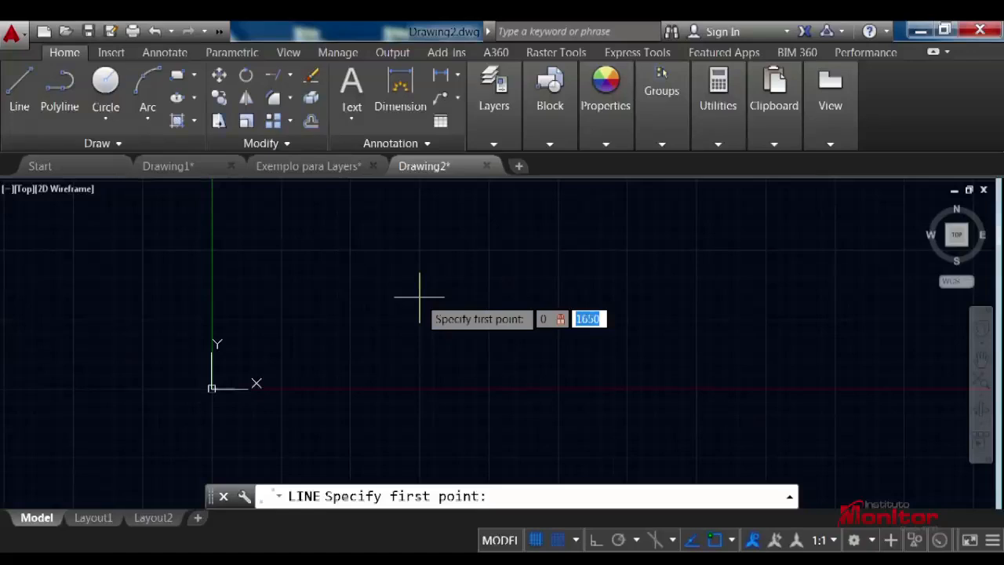
pyautogui.write('0')
pyautogui.press('Return')
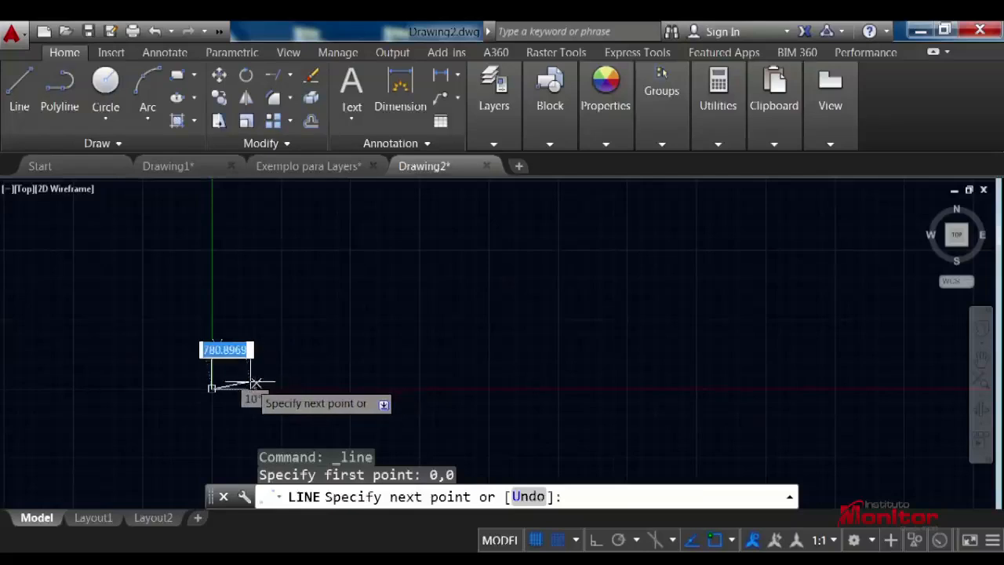
# Turn on Ortho mode and draw the line 100 units horizontally in the positive X direction, then end the Line command.
pyautogui.scroll(6, 250, 381)
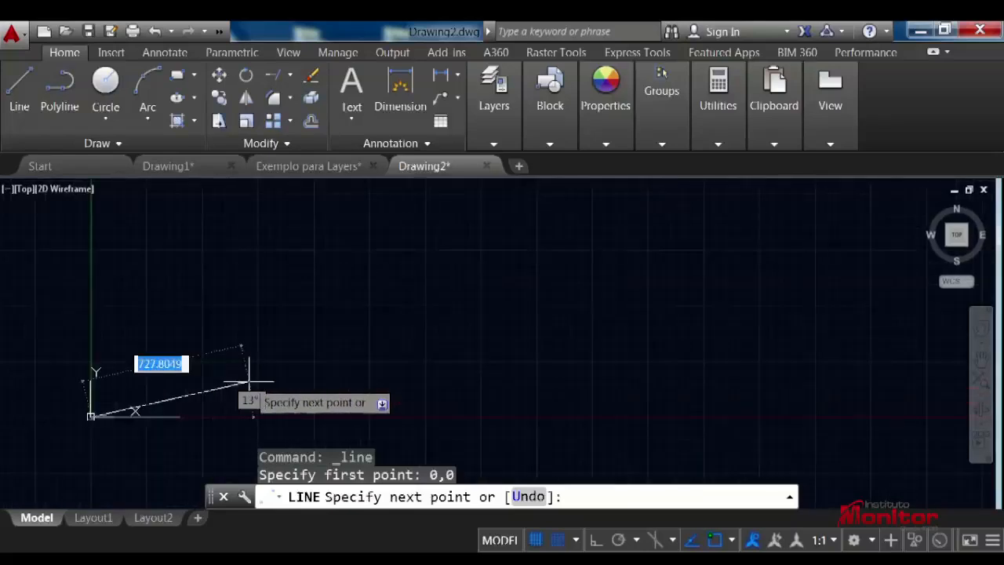
pyautogui.scroll(-6, 249, 381)
pyautogui.scroll(6, 250, 381)
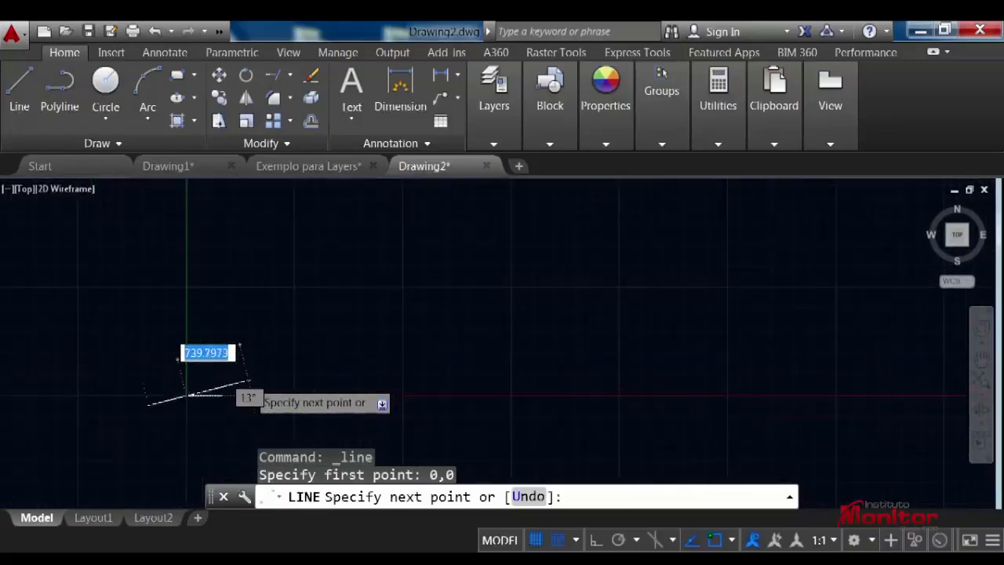
pyautogui.scroll(2, 248, 382)
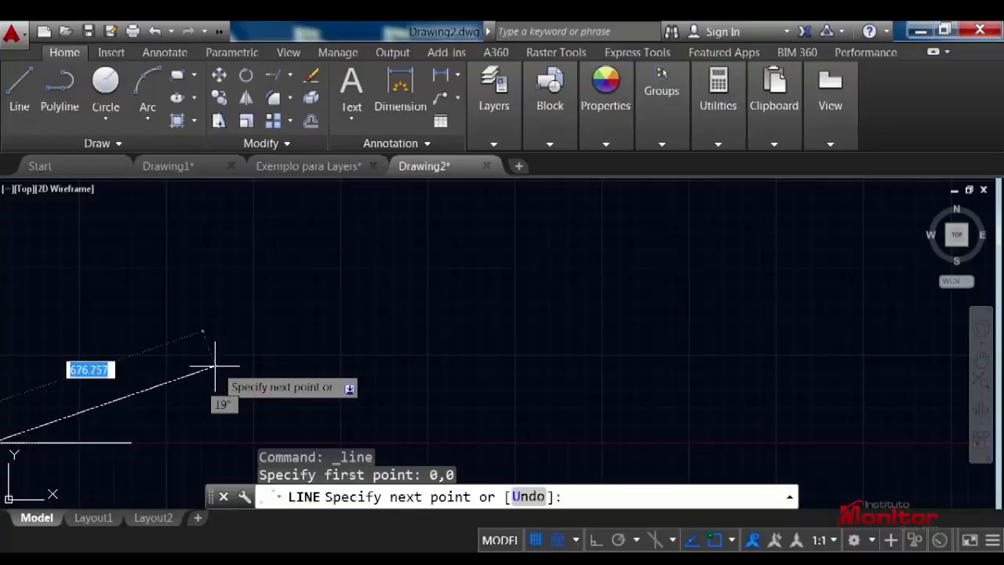
pyautogui.moveTo(221, 365); pyautogui.dragTo(611, 273, button='middle')
pyautogui.scroll(2, 610, 266)
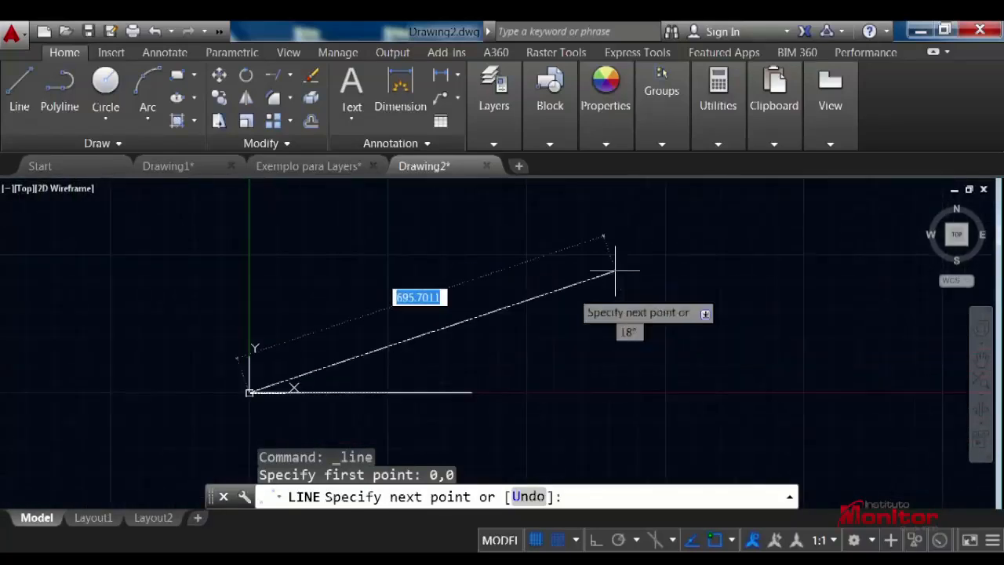
pyautogui.moveTo(392, 326); pyautogui.dragTo(426, 273, button='middle')
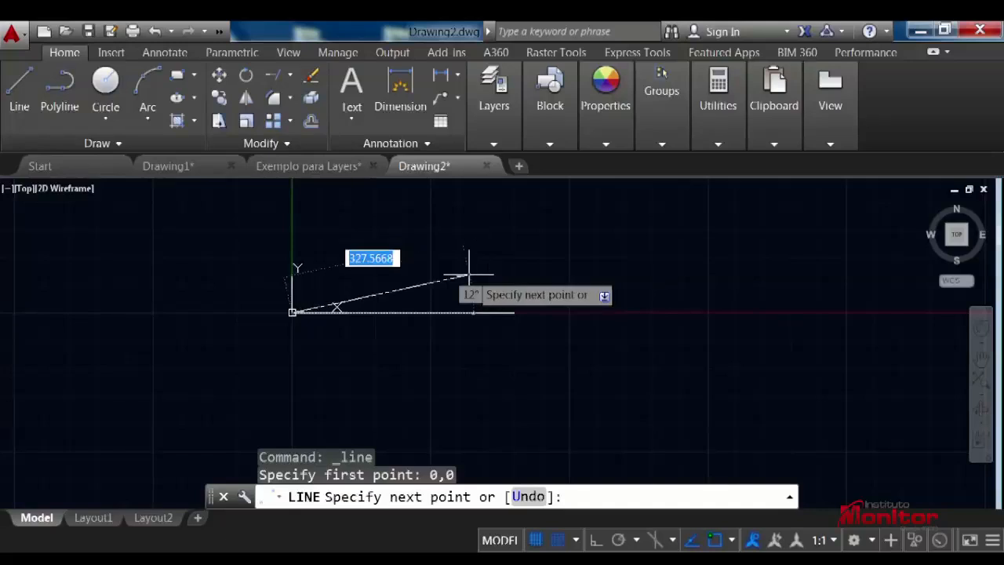
pyautogui.click(594, 541)
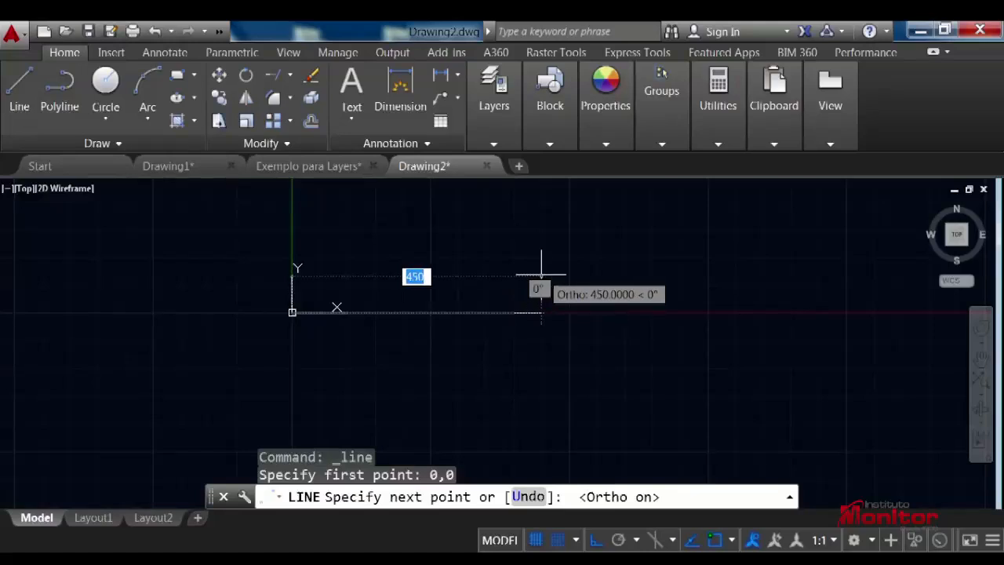
pyautogui.write('100')
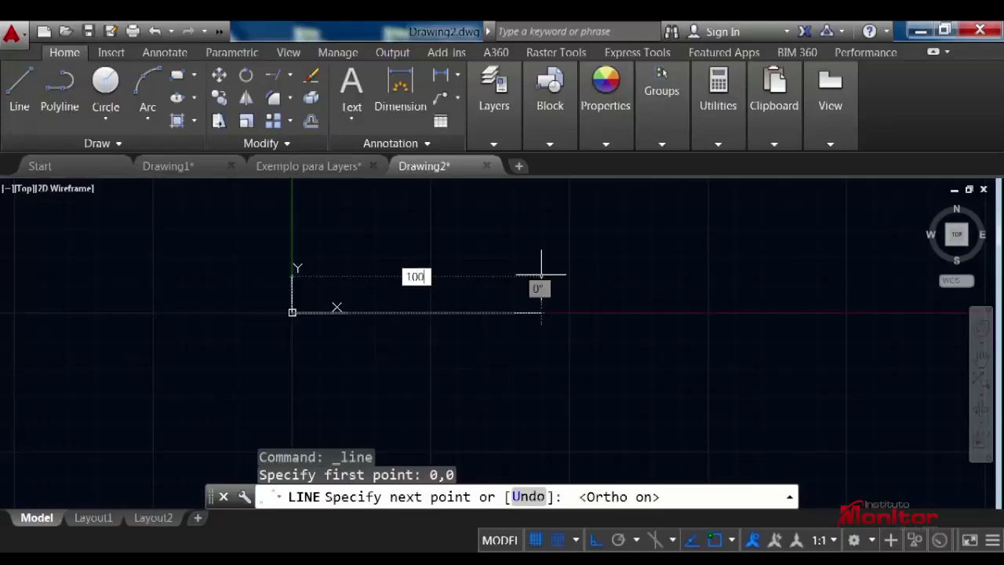
pyautogui.press('Return')
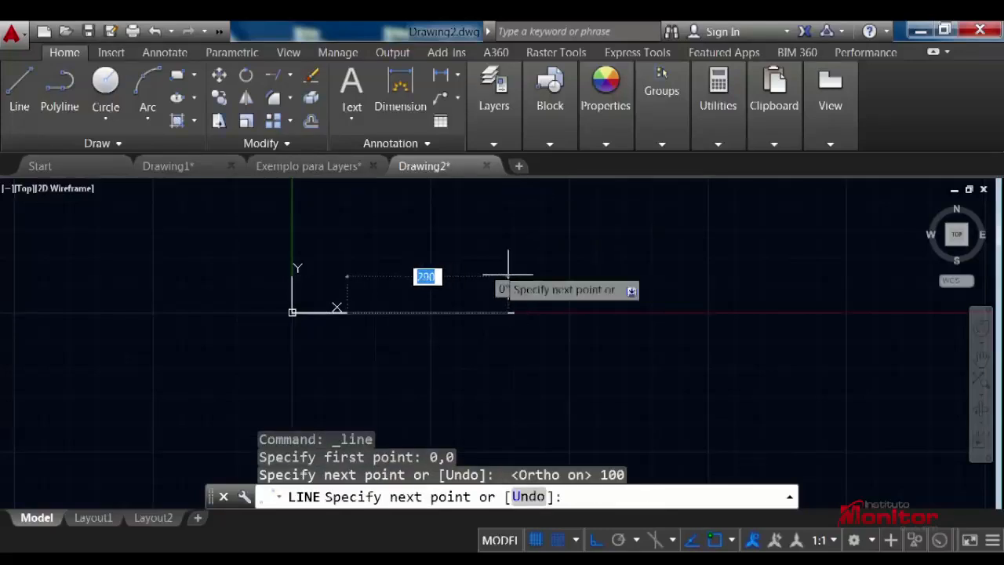
pyautogui.scroll(2, 411, 275)
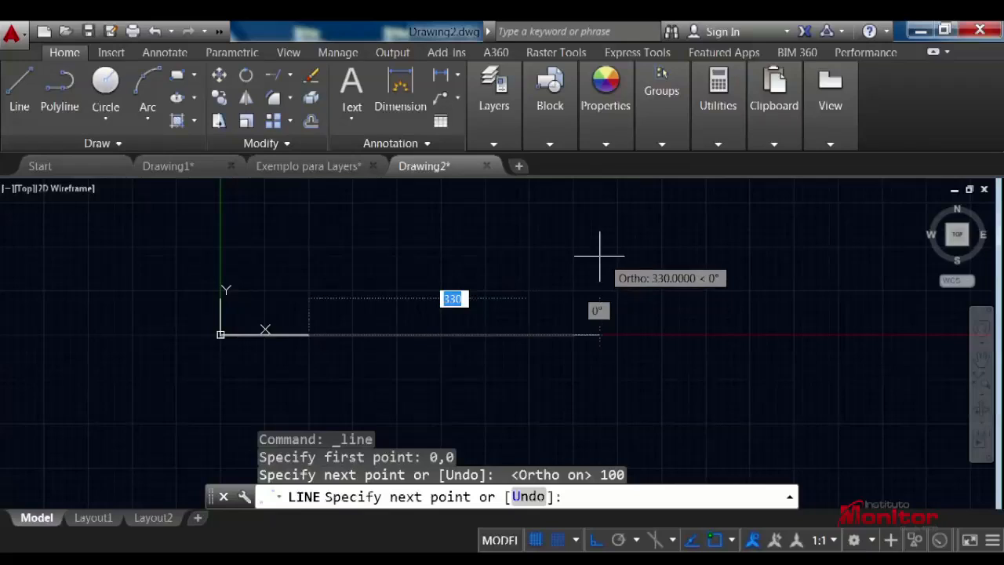
pyautogui.press('Escape')
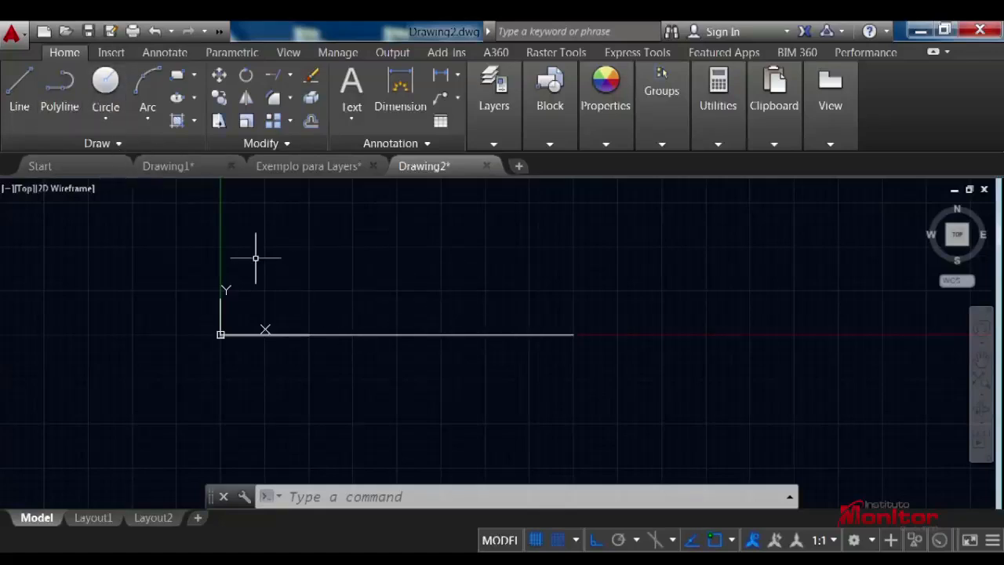
# Draw a vertical line 50 units upward from the far endpoint of the long horizontal line.
pyautogui.scroll(-2, 333, 251)
pyautogui.moveTo(287, 269); pyautogui.dragTo(236, 313, button='middle')
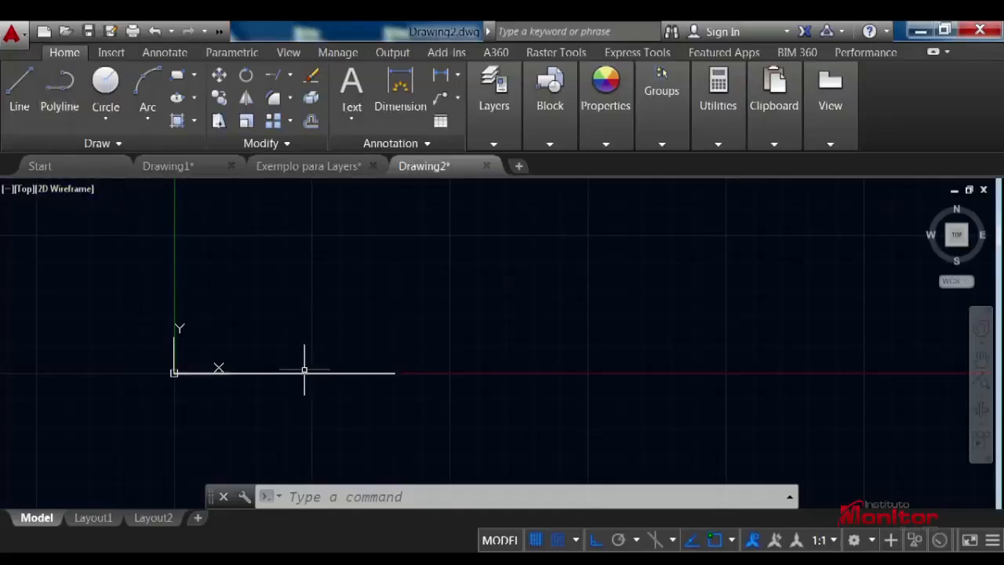
pyautogui.click(32, 86)
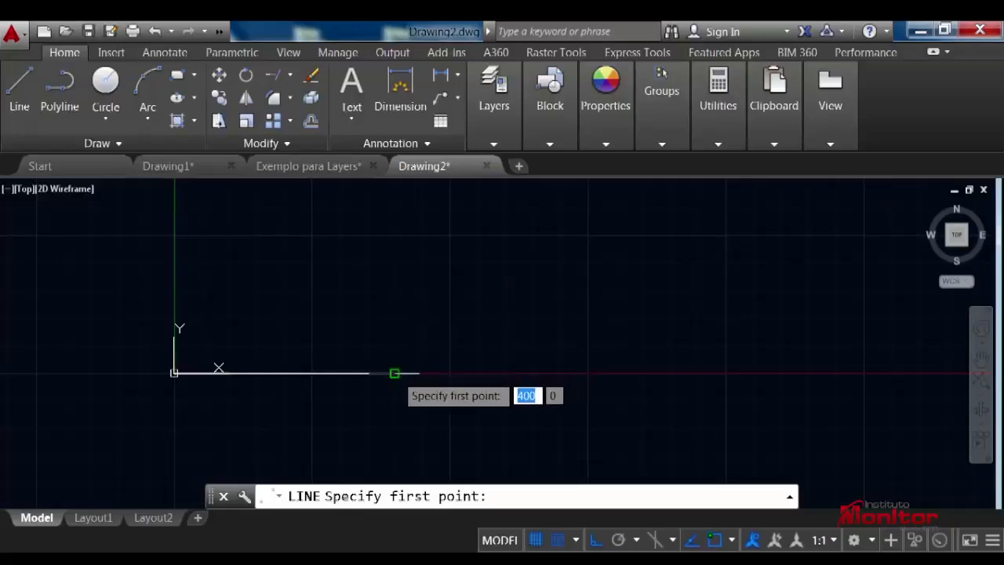
pyautogui.click(731, 540)
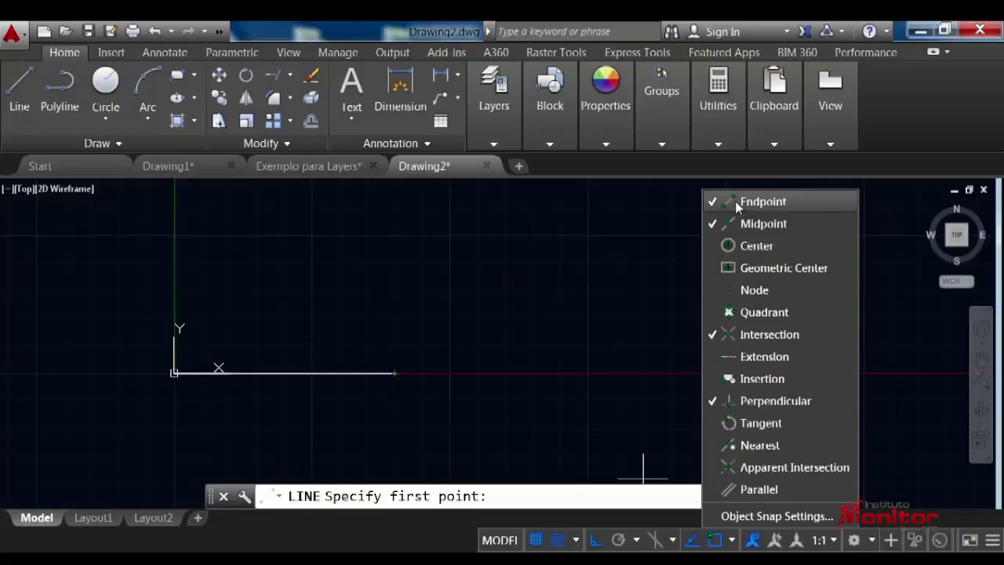
pyautogui.click(487, 350)
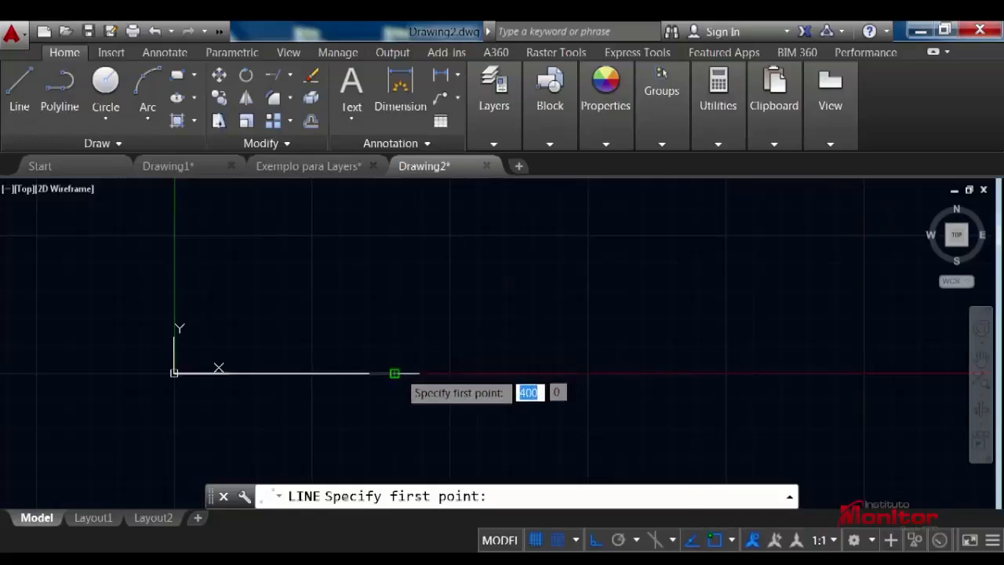
pyautogui.click(393, 373)
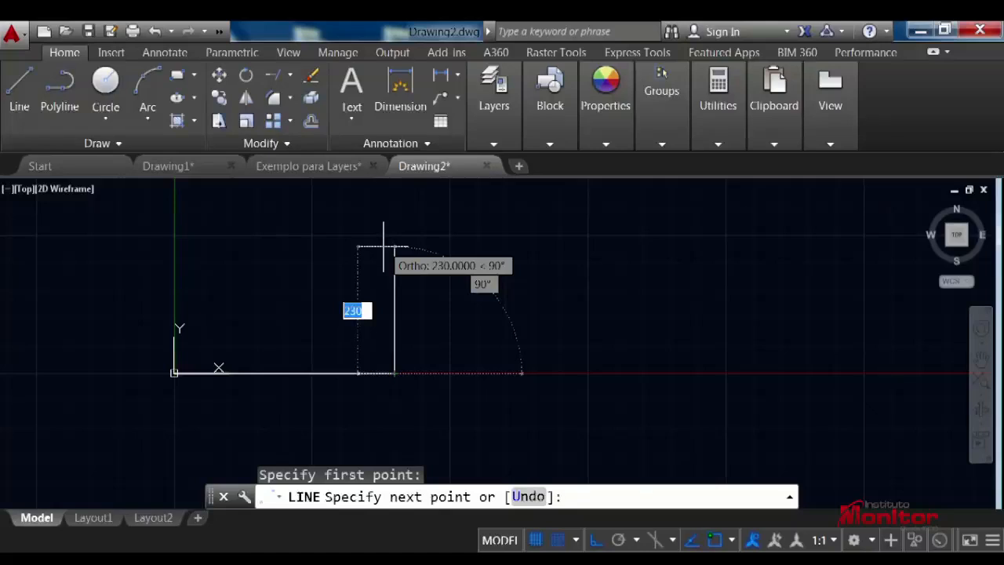
pyautogui.write('50')
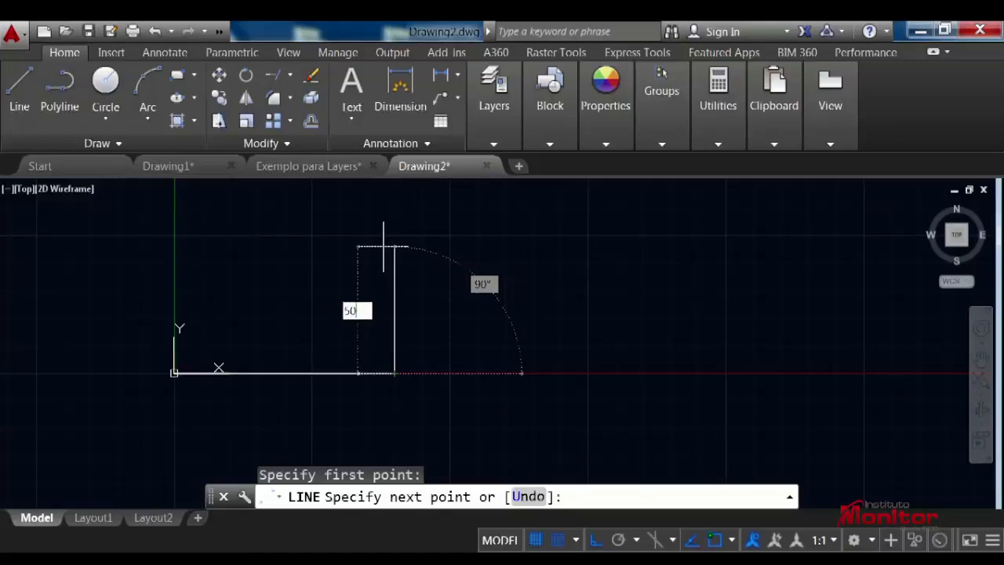
pyautogui.press('Return')
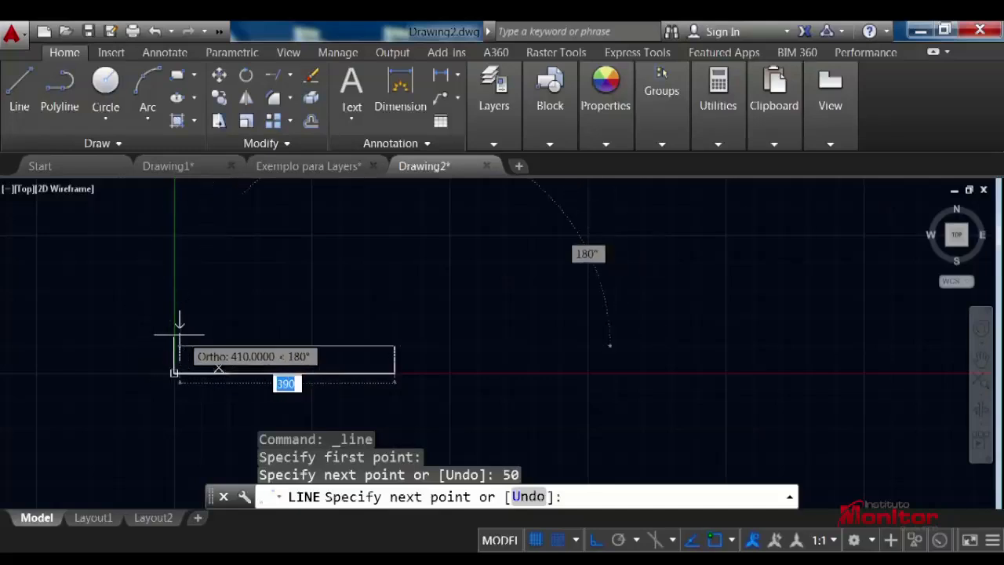
pyautogui.press('Escape')
pyautogui.press('Escape')
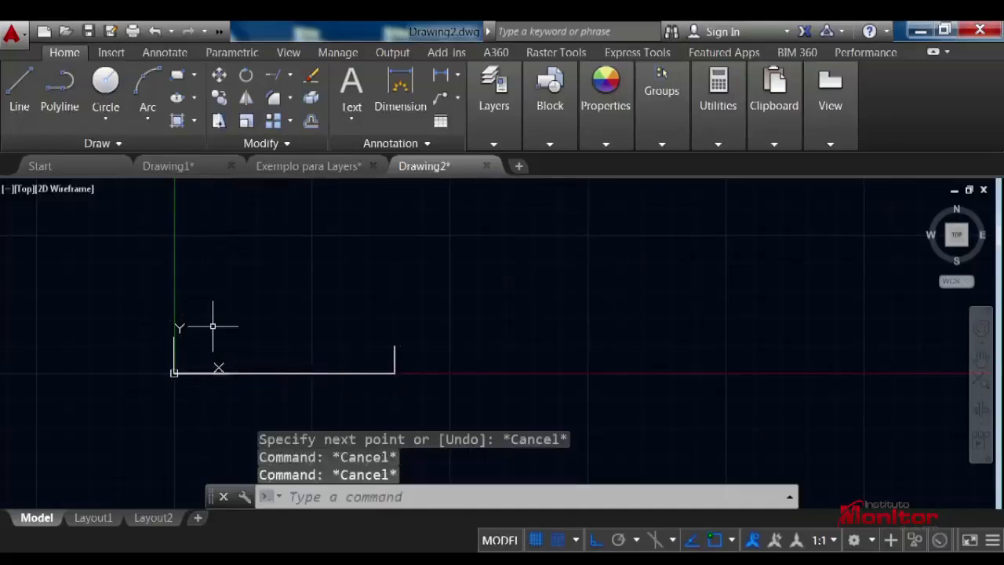
# Erase the vertical line together with the long horizontal line it rises from.
pyautogui.click(443, 339)
pyautogui.click(338, 403)
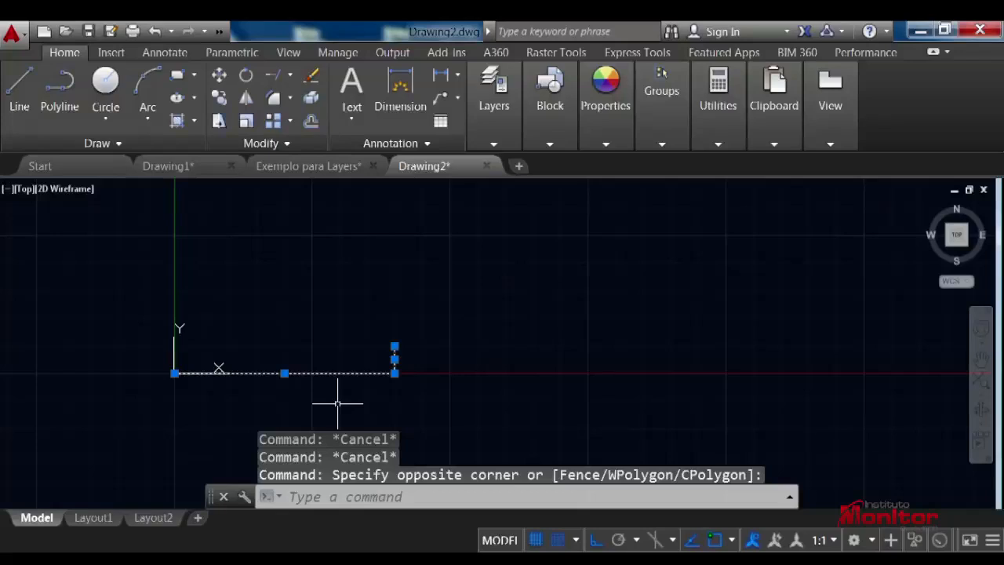
pyautogui.press('Delete')
# From the horizontal line's far endpoint, draw connected lines 50 units up, 100 units in the negative X direction, and back down to the origin.
pyautogui.scroll(4, 187, 365)
pyautogui.scroll(2, 224, 352)
pyautogui.moveTo(258, 338); pyautogui.dragTo(329, 271, button='middle')
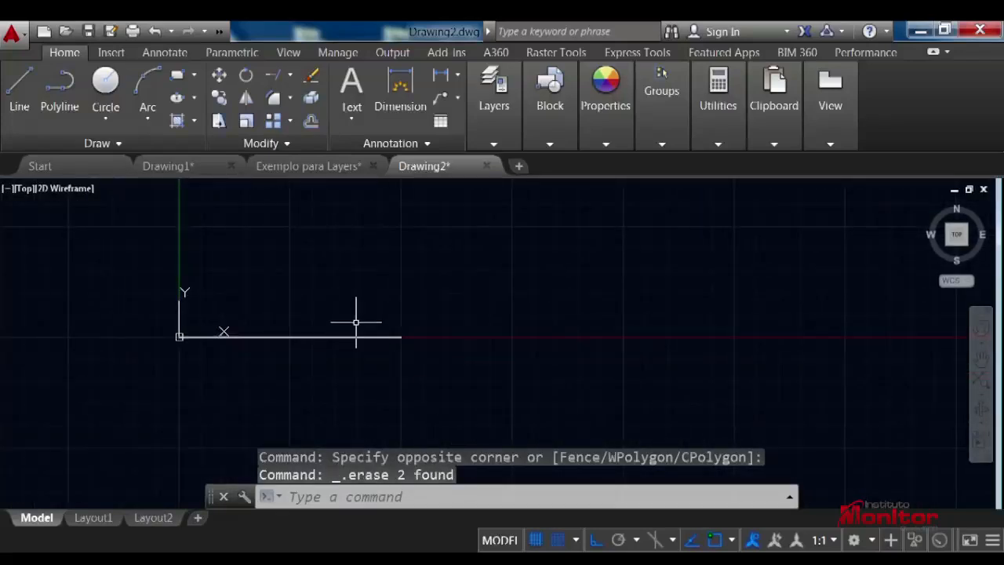
pyautogui.click(19, 87)
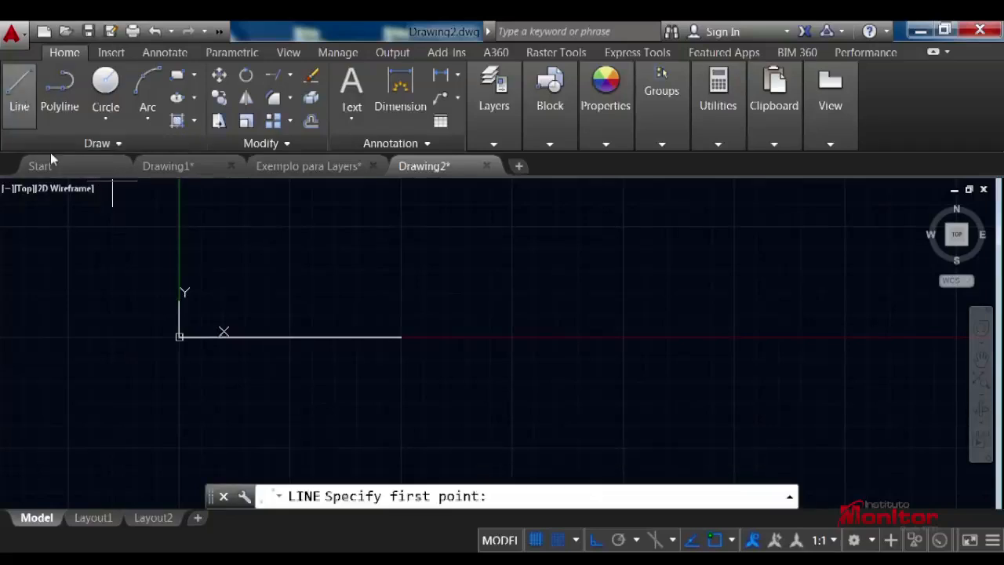
pyautogui.click(401, 337)
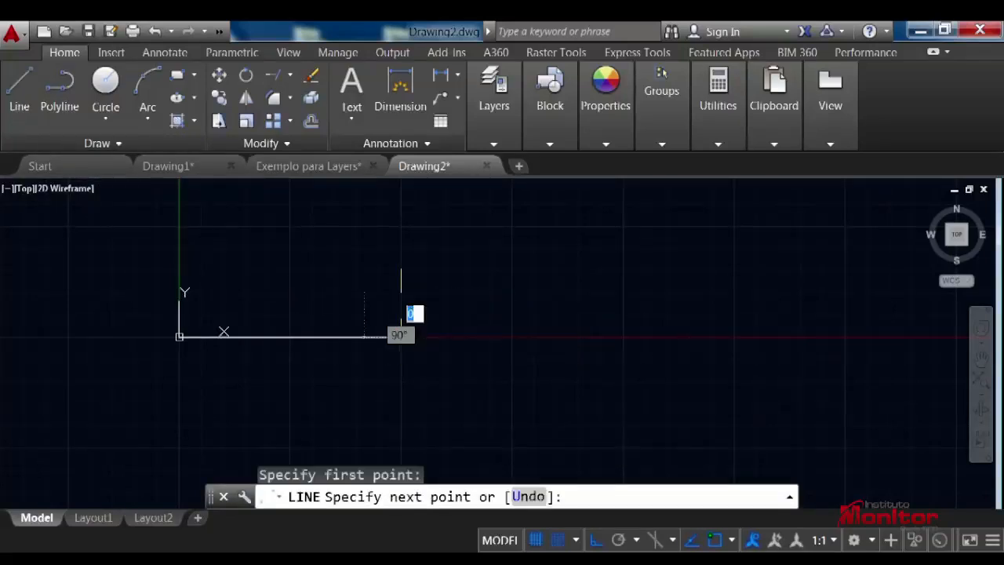
pyautogui.write('5')
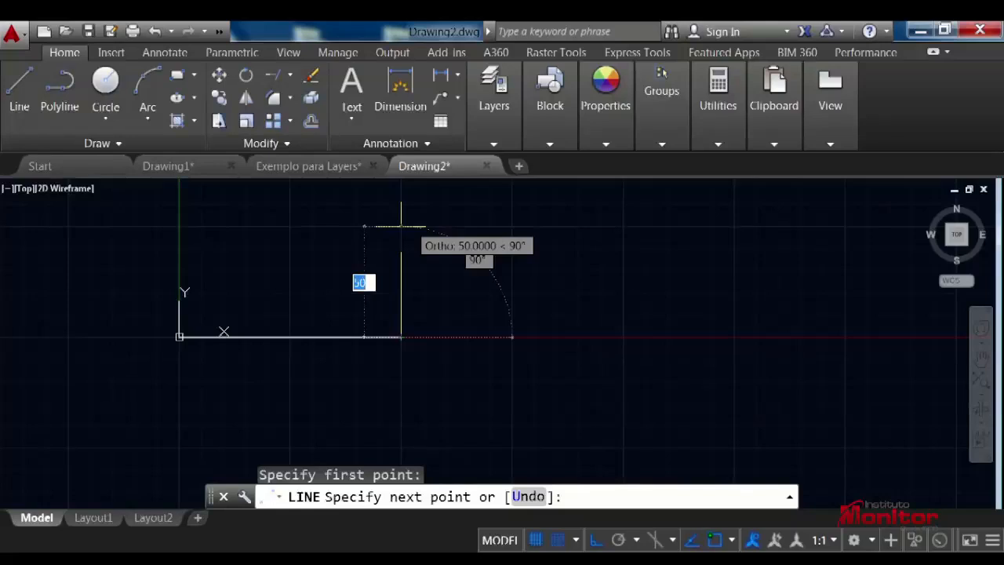
pyautogui.press('Return')
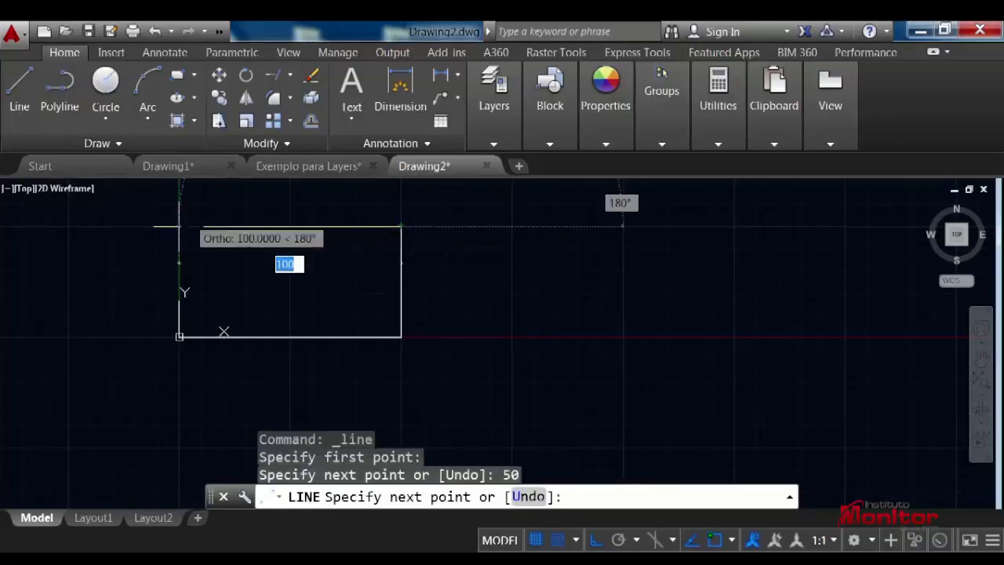
pyautogui.write('100')
pyautogui.press('Return')
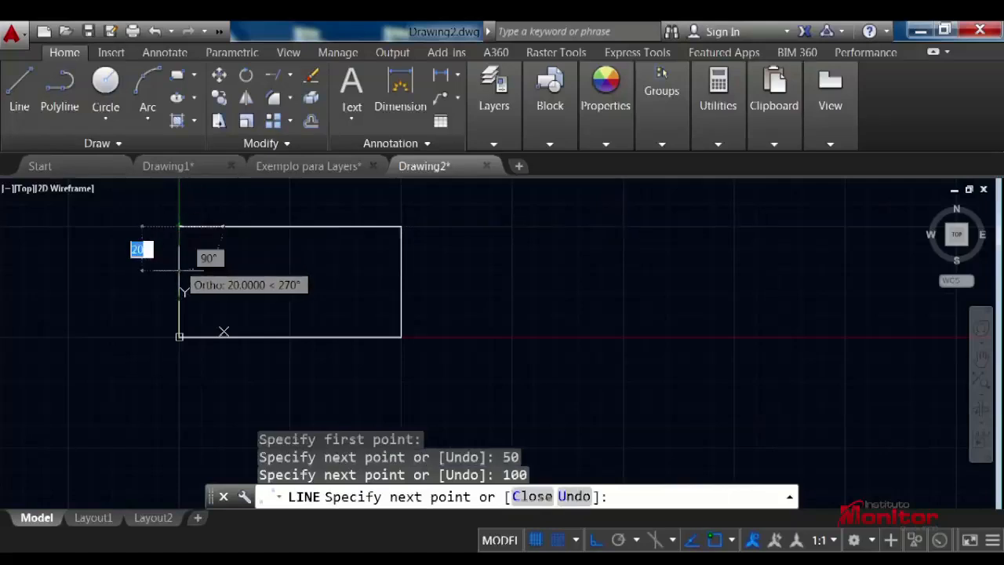
pyautogui.click(179, 337)
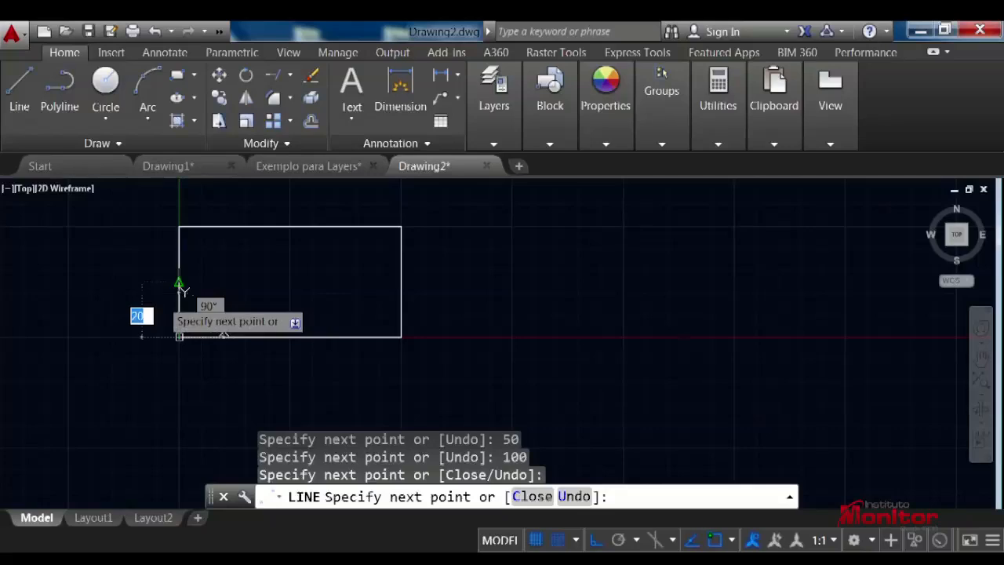
pyautogui.press('Escape')
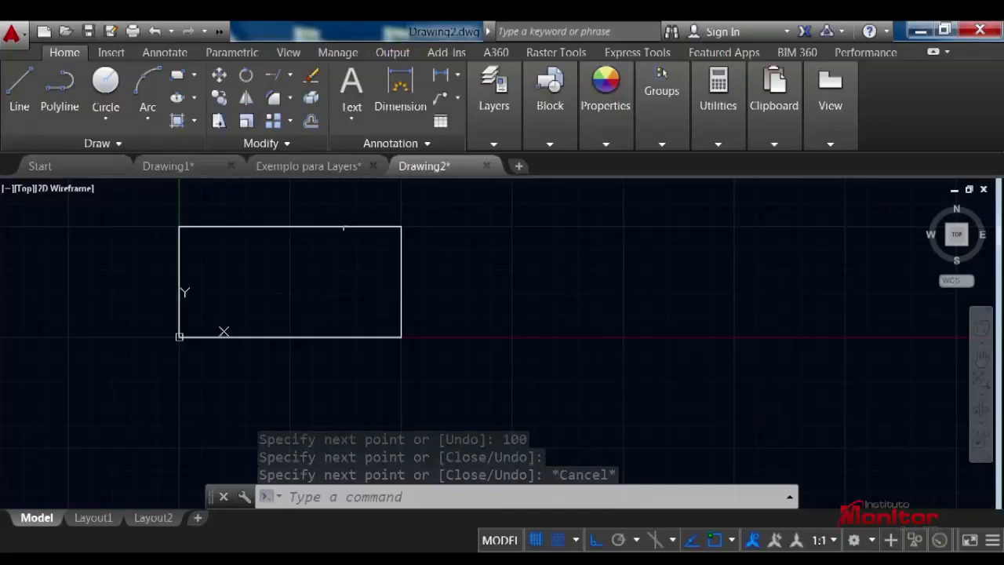
# Select the rectangle's four sides one by one to check that they are separate line objects, and clear the selection.
pyautogui.click(345, 228)
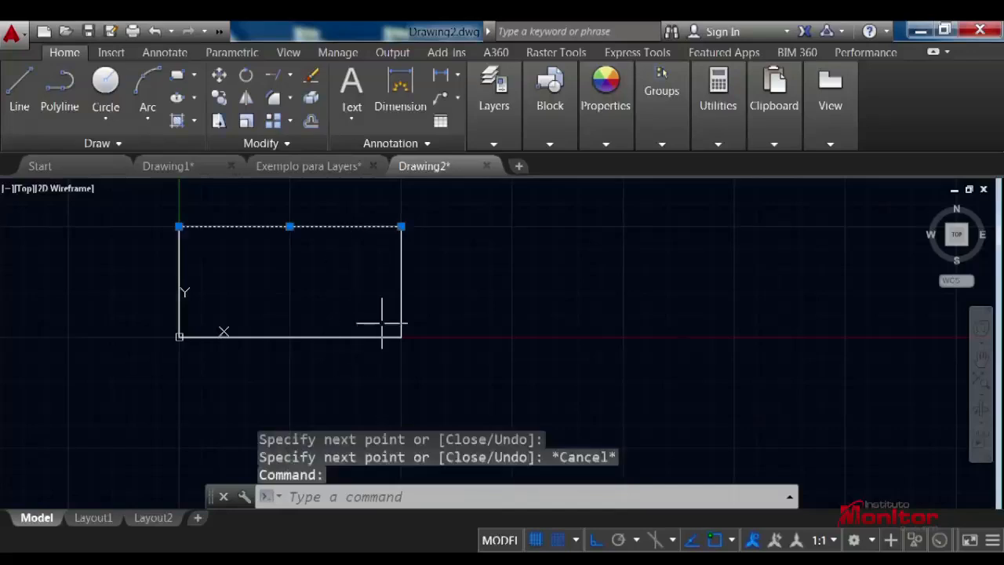
pyautogui.click(403, 279)
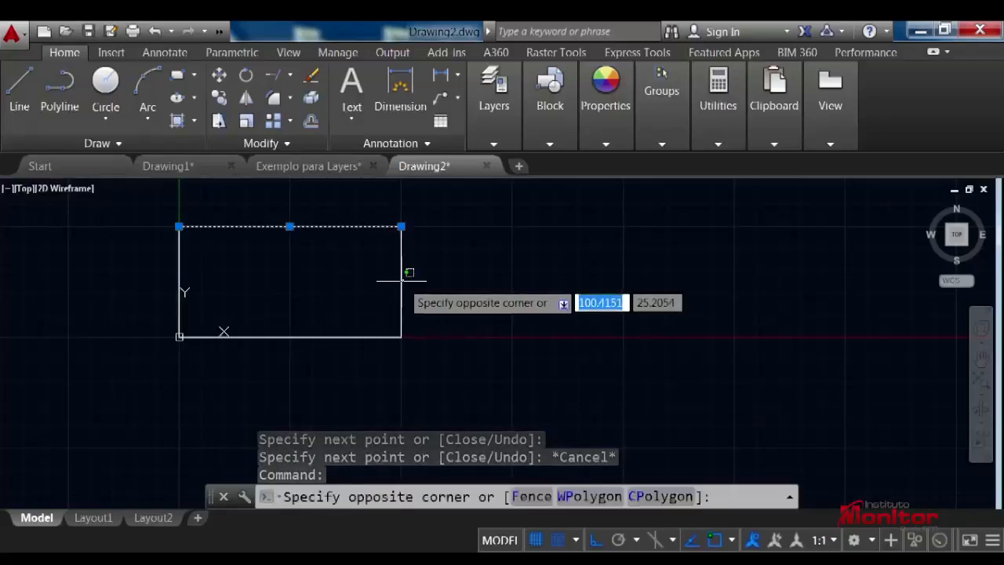
pyautogui.click(400, 281)
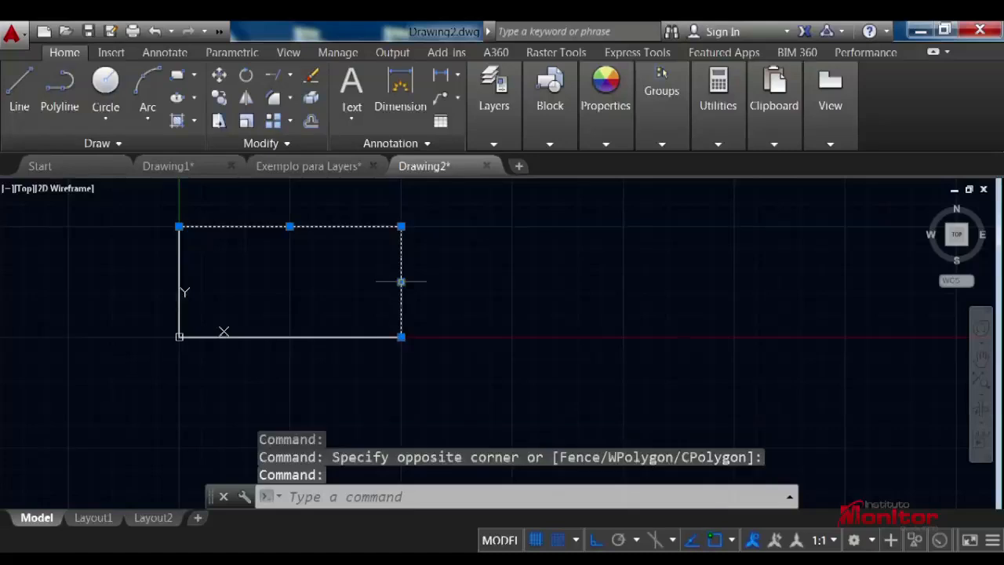
pyautogui.click(339, 336)
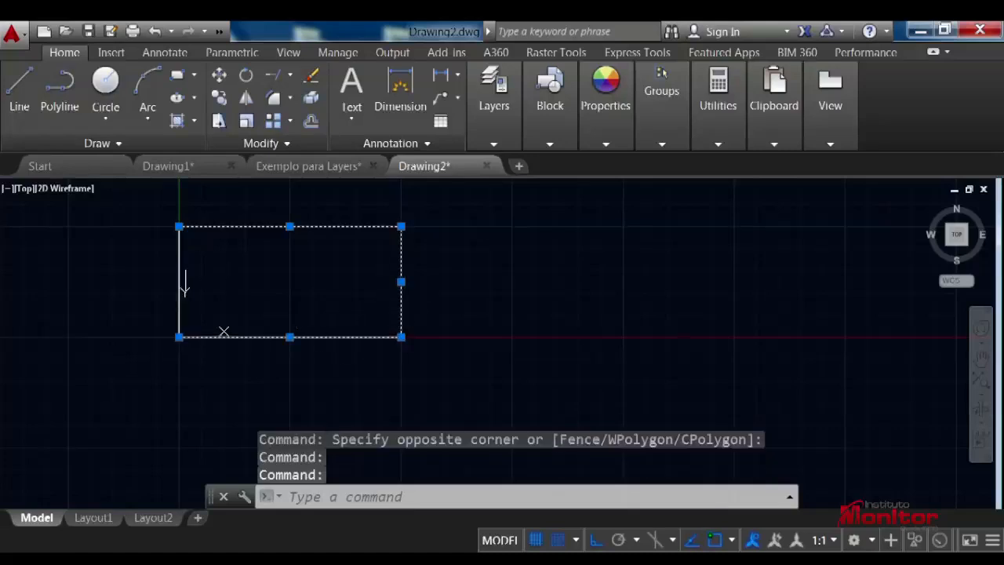
pyautogui.click(181, 250)
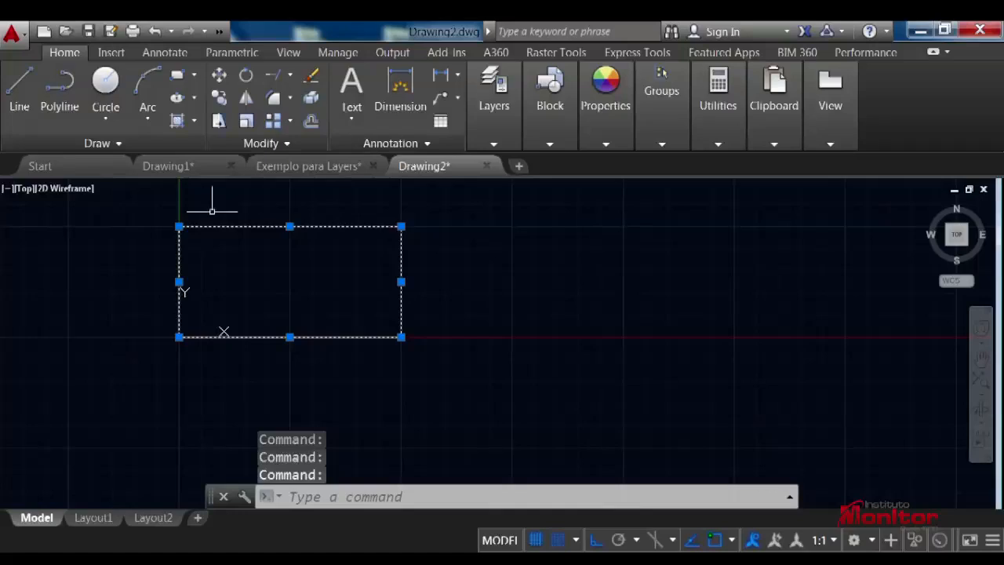
pyautogui.press('Escape')
pyautogui.press('Escape')
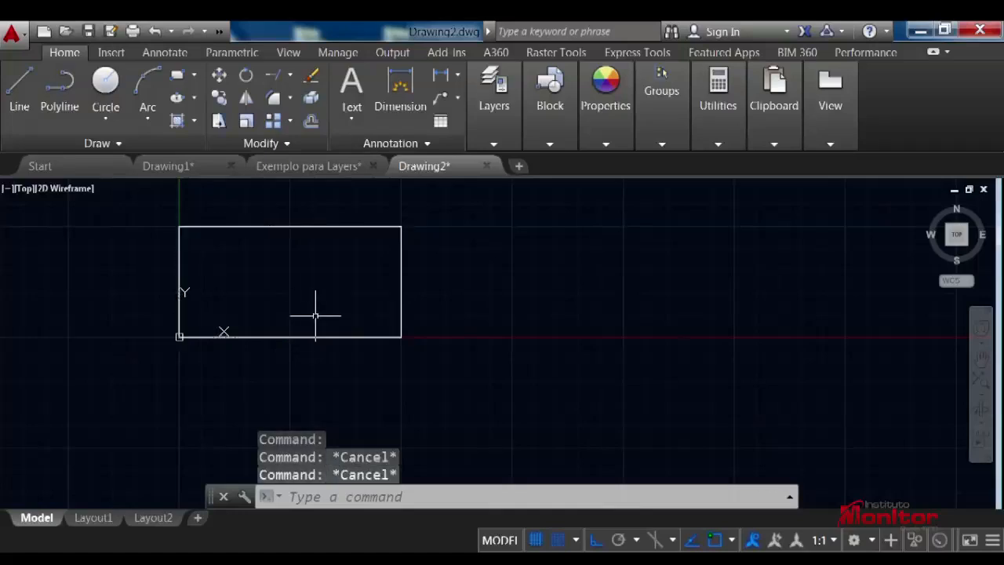
pyautogui.click(60, 86)
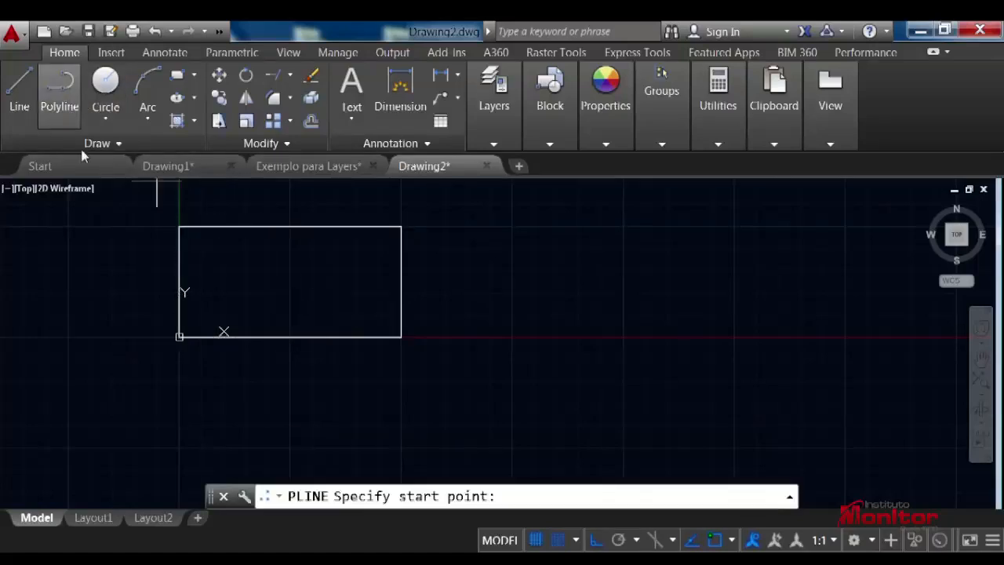
pyautogui.click(179, 337)
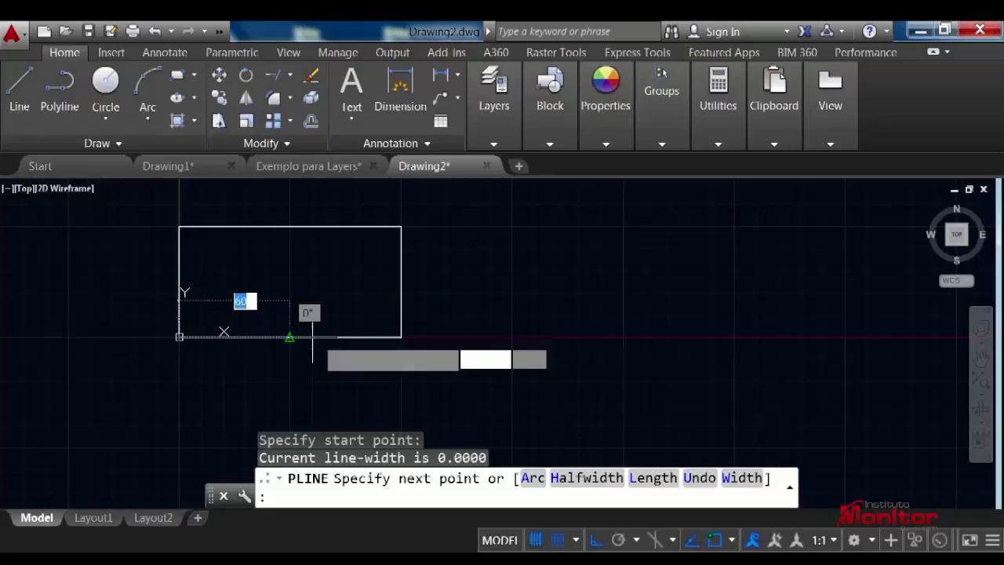
pyautogui.click(401, 337)
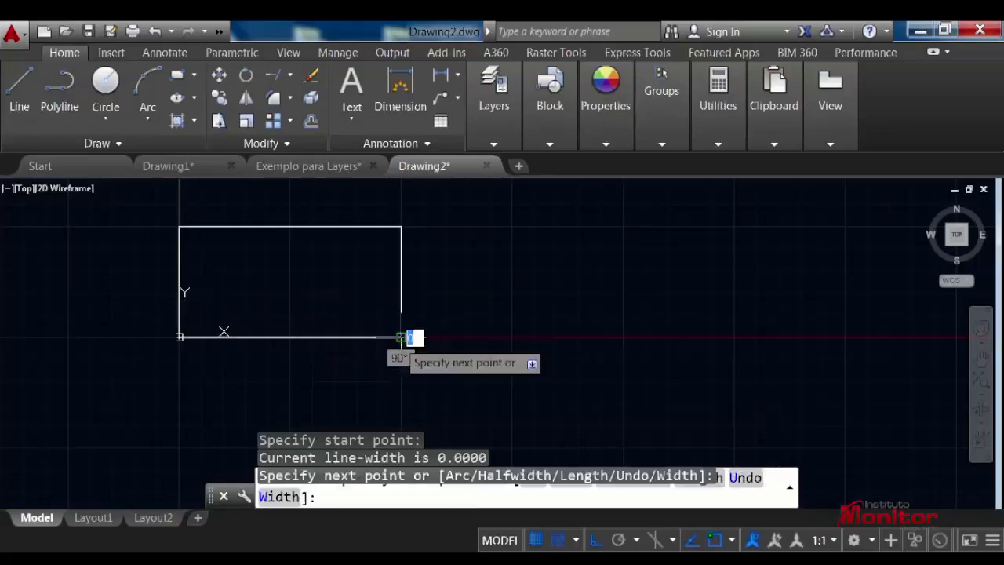
pyautogui.click(401, 227)
pyautogui.click(157, 227)
pyautogui.click(179, 336)
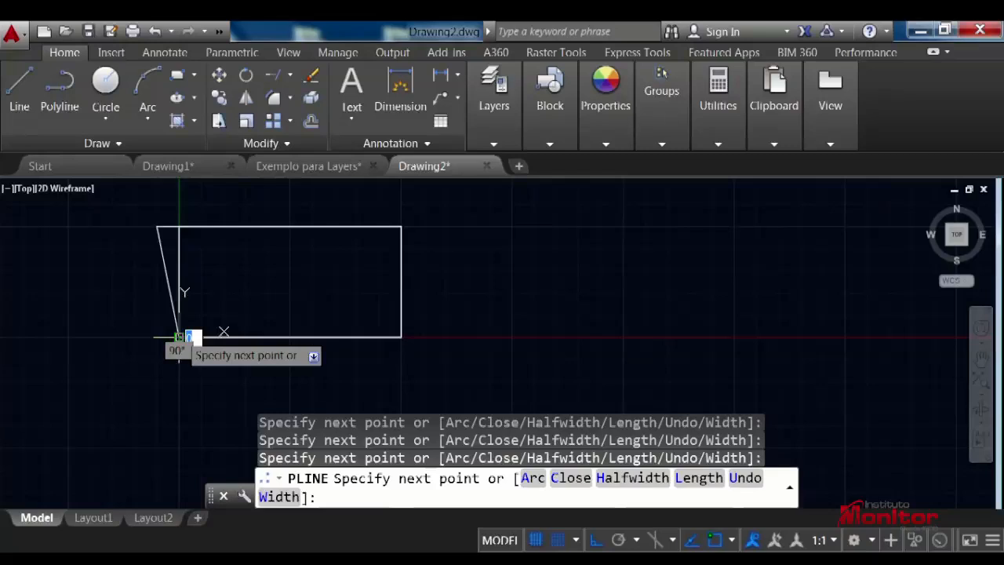
pyautogui.press('Escape')
pyautogui.click(159, 227)
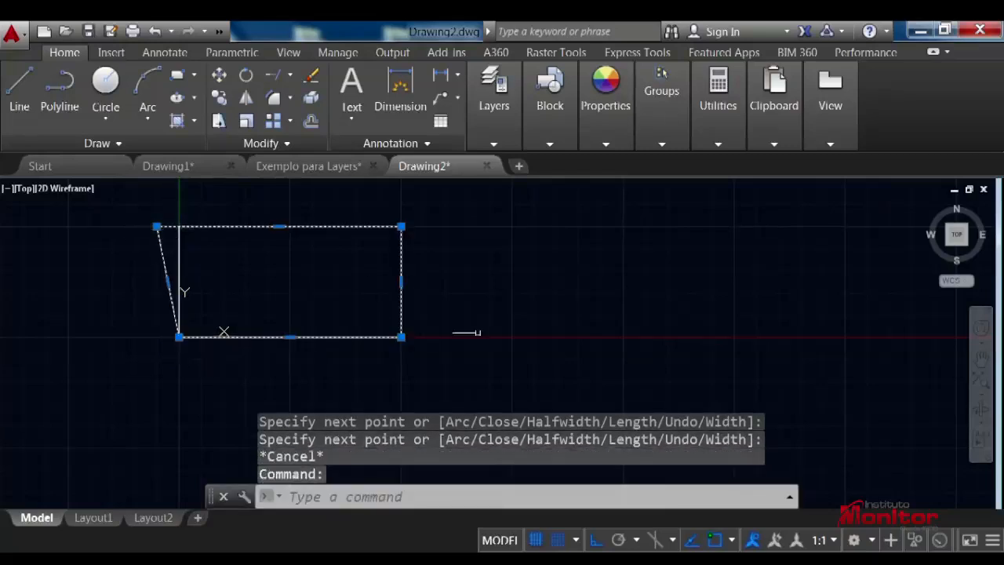
pyautogui.press('Delete')
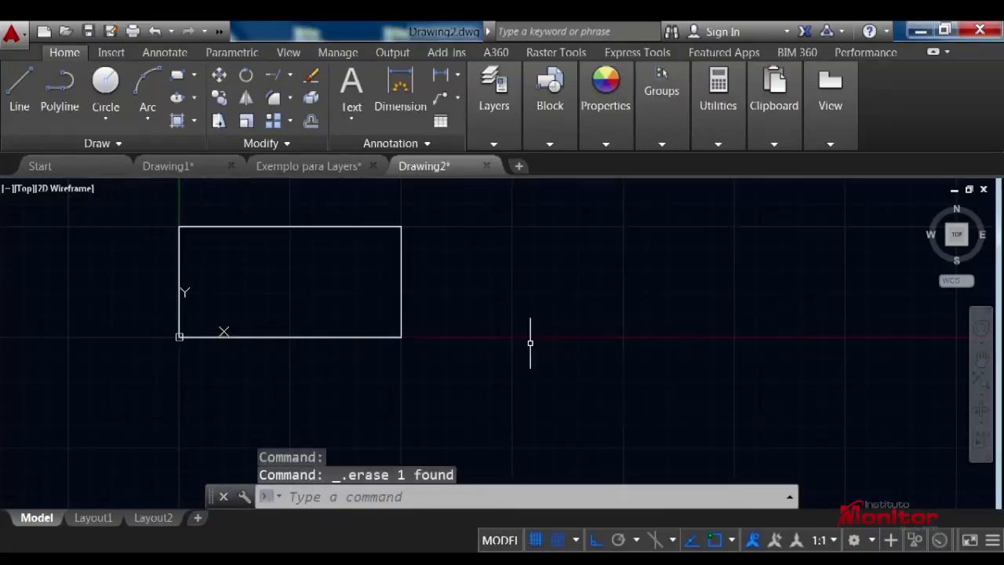
# Trace the rectangle with one continuous polyline from the origin through all its corners and back, and check it by selecting it.
pyautogui.click(57, 89)
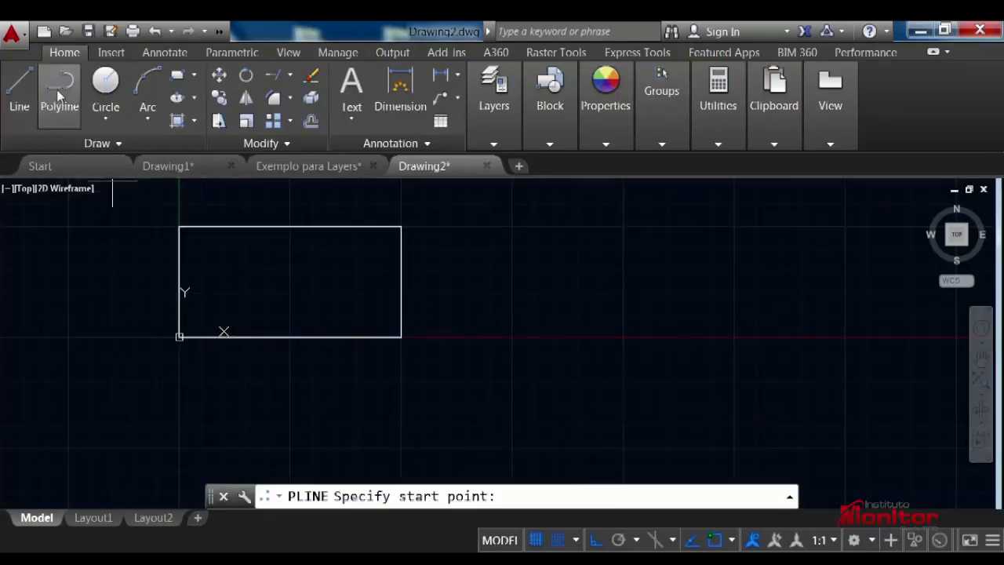
pyautogui.click(179, 336)
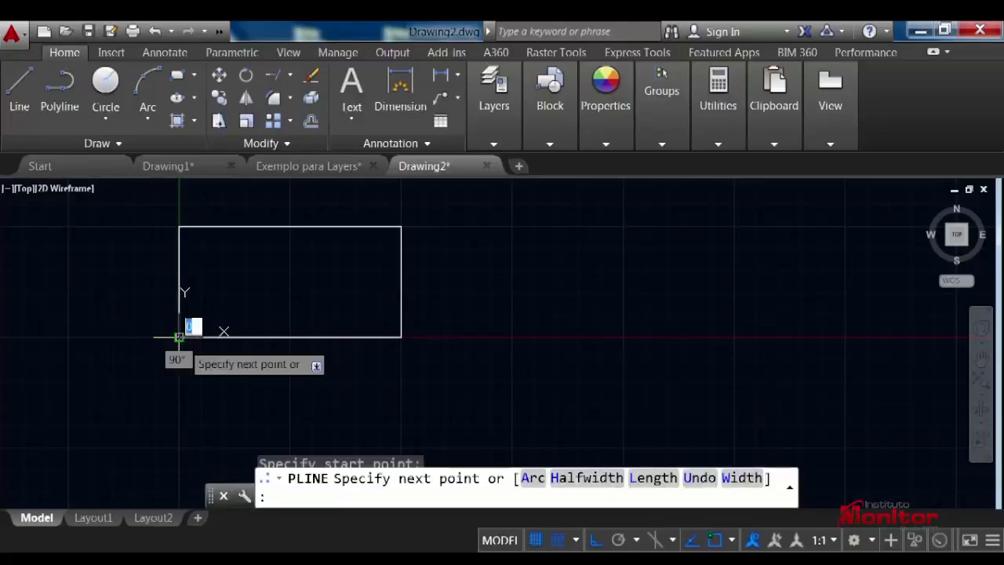
pyautogui.click(400, 337)
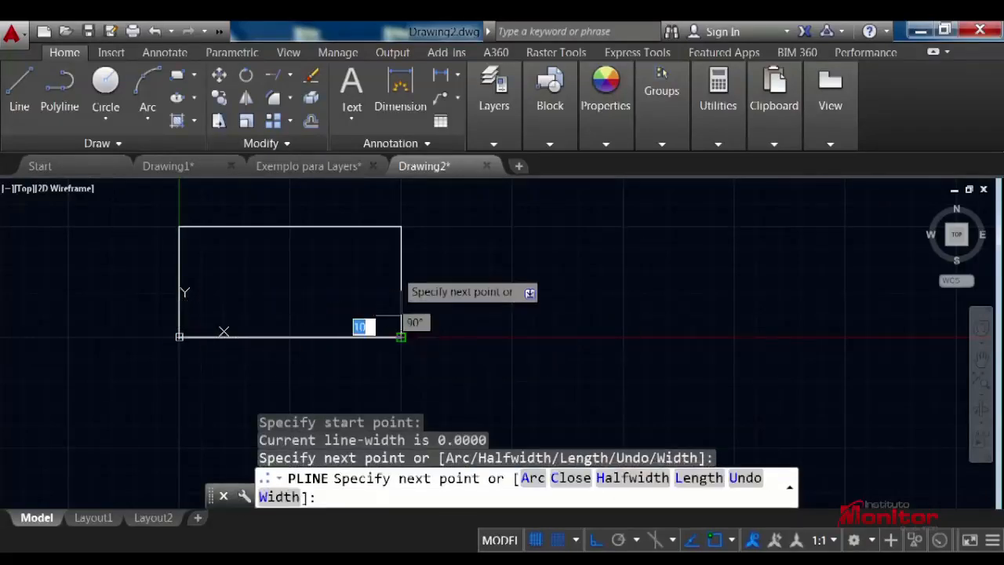
pyautogui.click(401, 226)
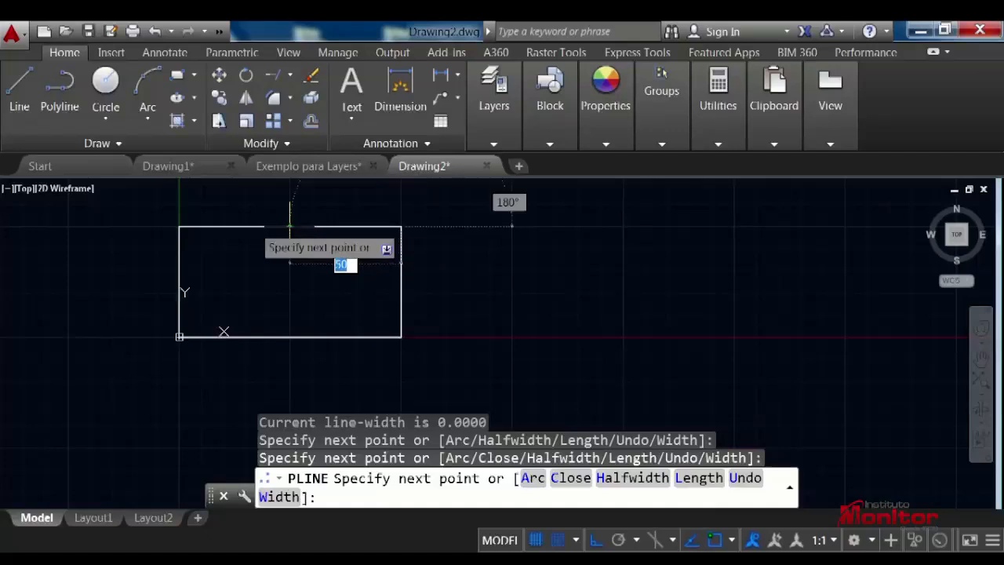
pyautogui.click(179, 226)
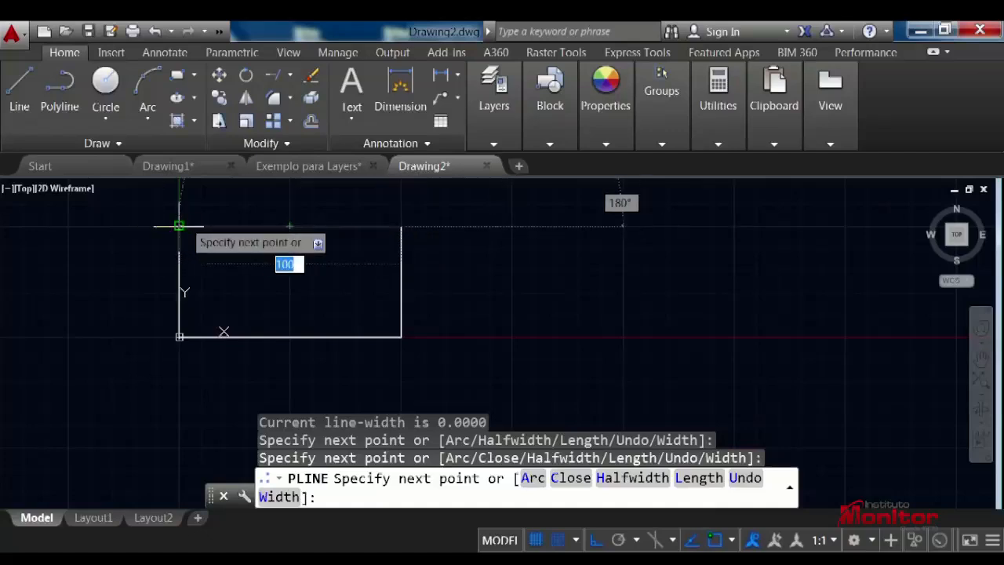
pyautogui.click(178, 336)
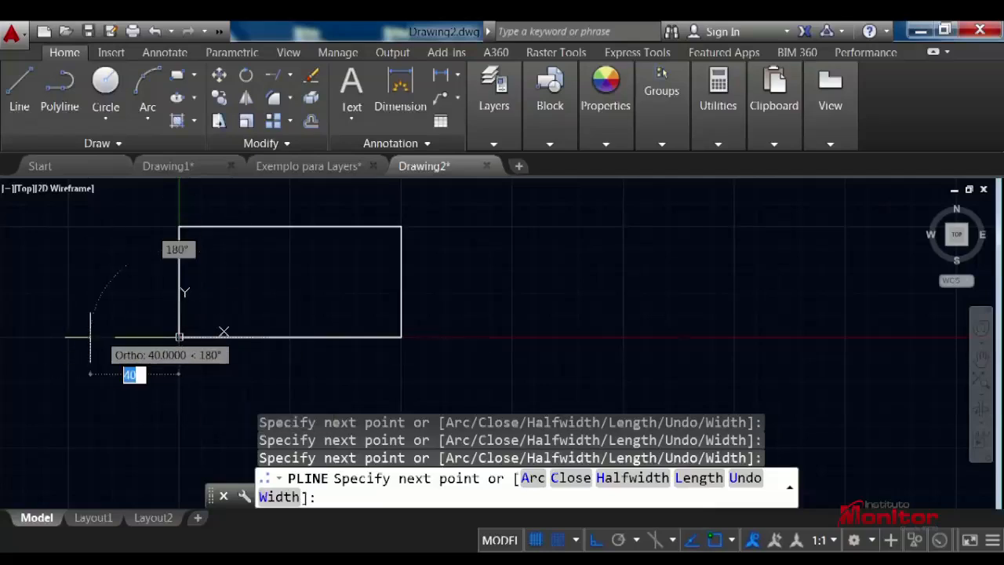
pyautogui.press('Escape')
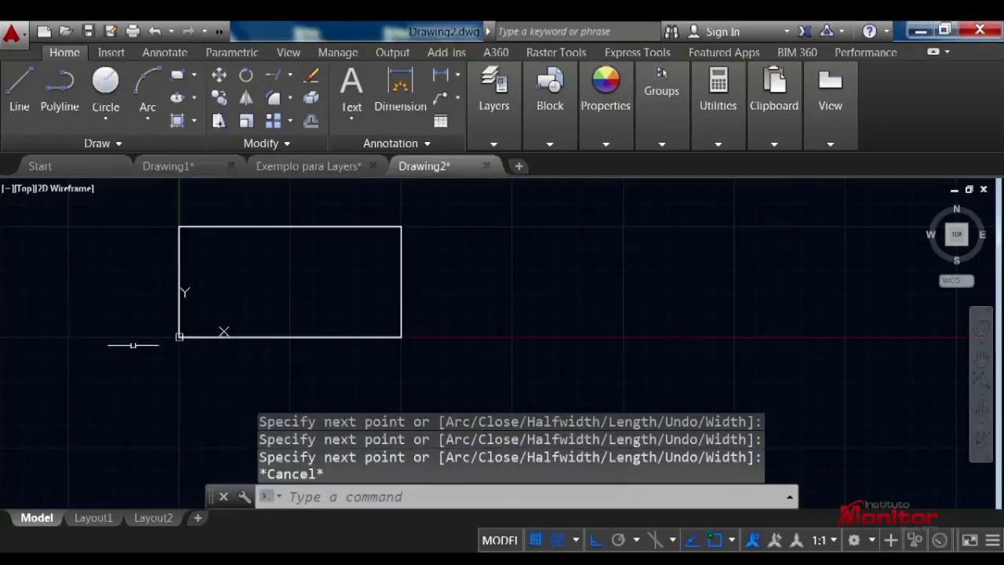
pyautogui.click(289, 227)
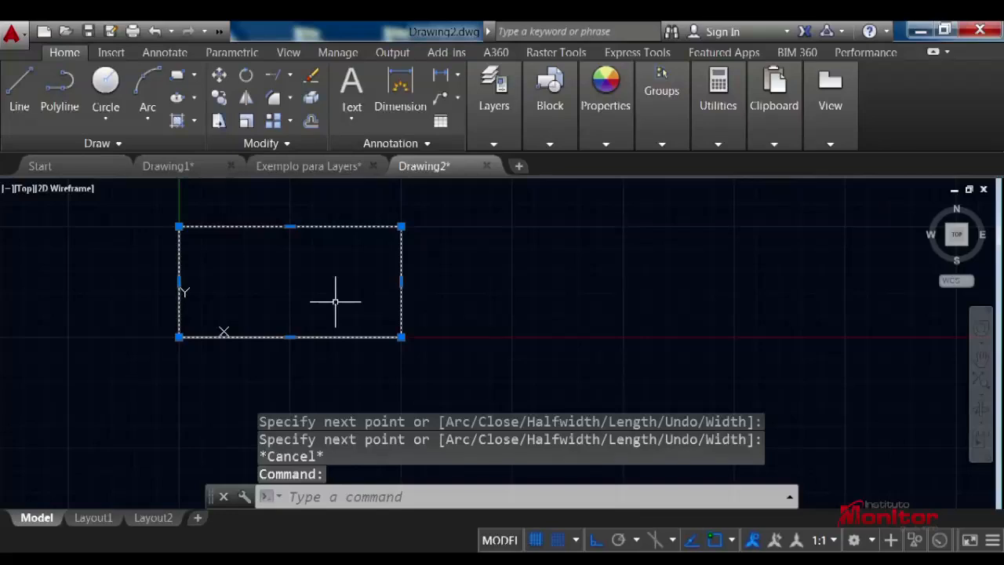
pyautogui.press('Escape')
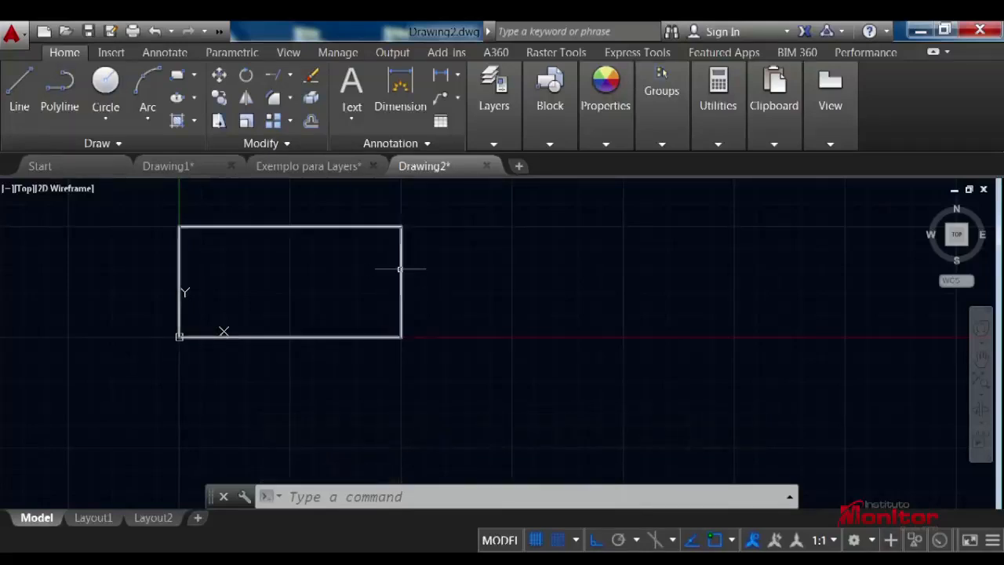
# Examine the available construction methods for circles and arcs, and leave the Circle command without drawing anything.
pyautogui.click(110, 87)
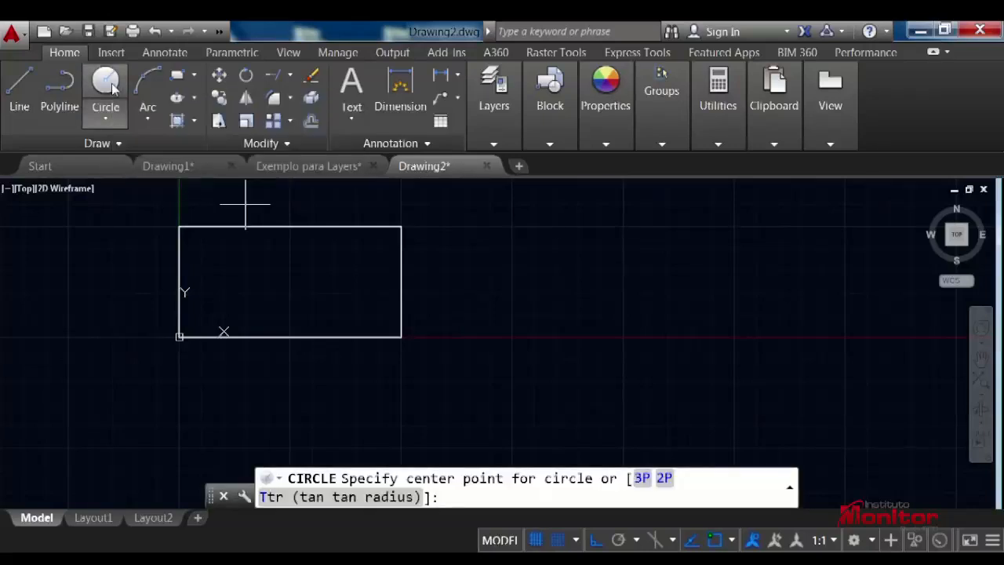
pyautogui.click(106, 116)
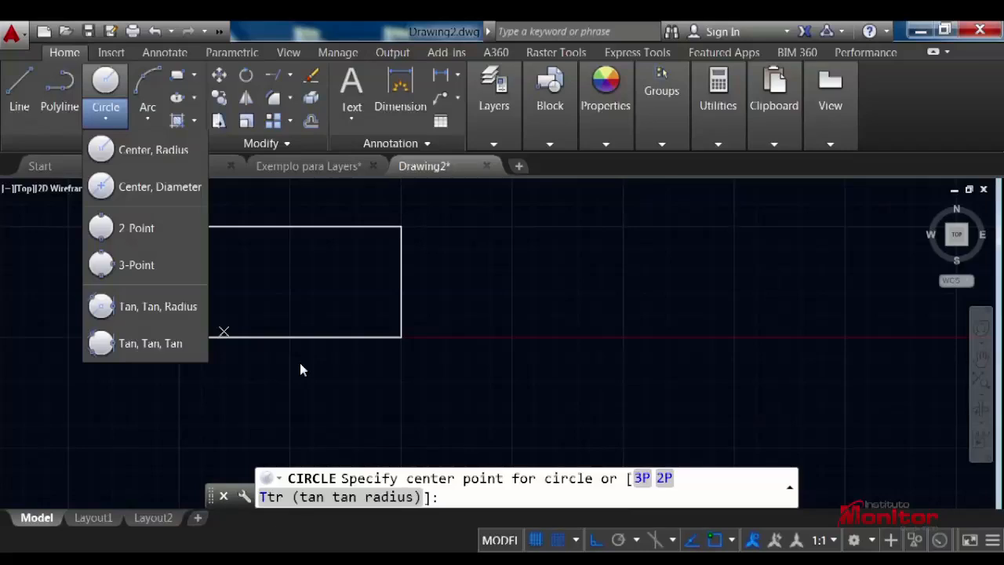
pyautogui.click(299, 362)
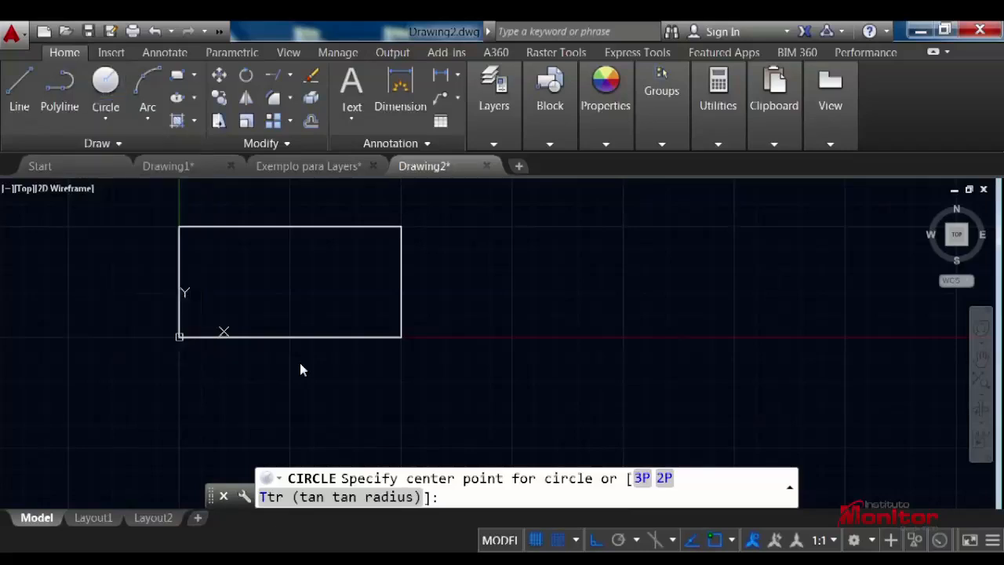
pyautogui.click(144, 122)
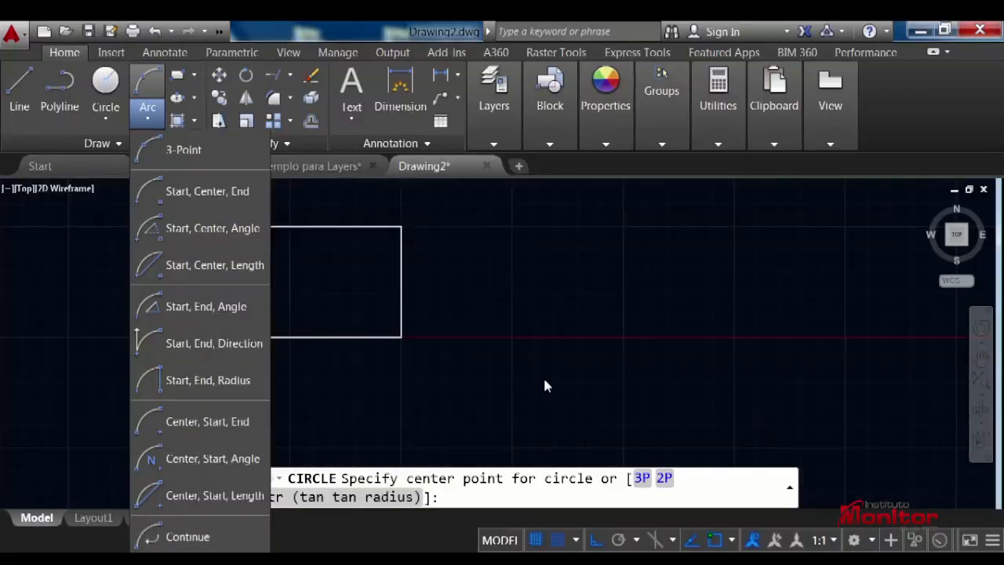
pyautogui.press('Escape')
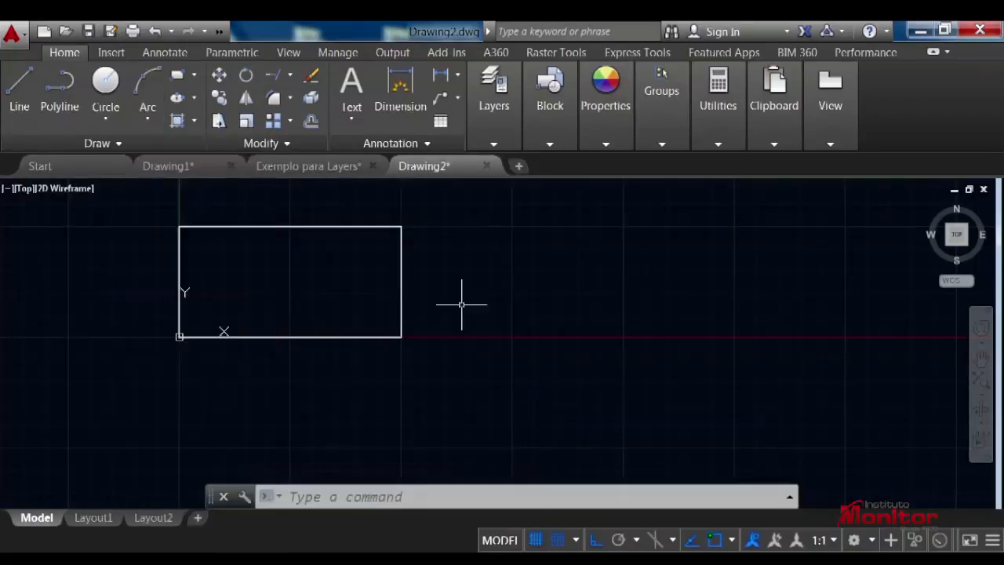
# Draw a Start, Center, End arc from the rectangle's upper-right corner to its lower-right corner, centred on the right side's midpoint.
pyautogui.click(147, 108)
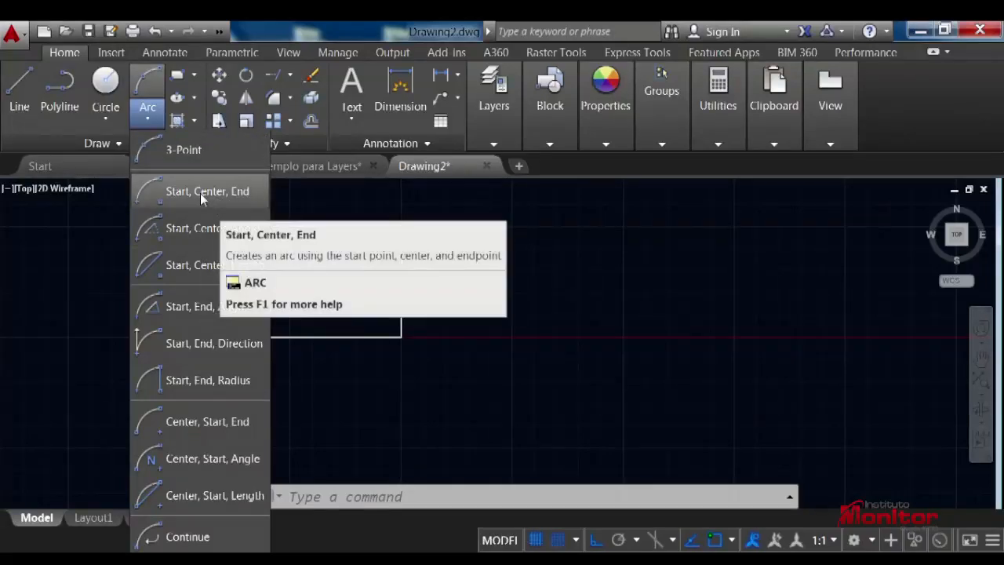
pyautogui.click(200, 193)
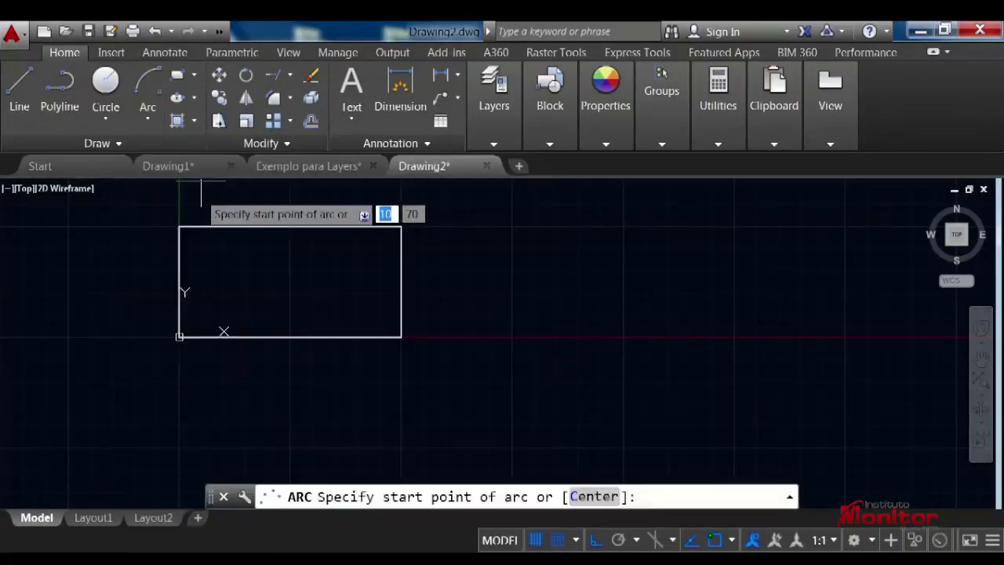
pyautogui.click(401, 227)
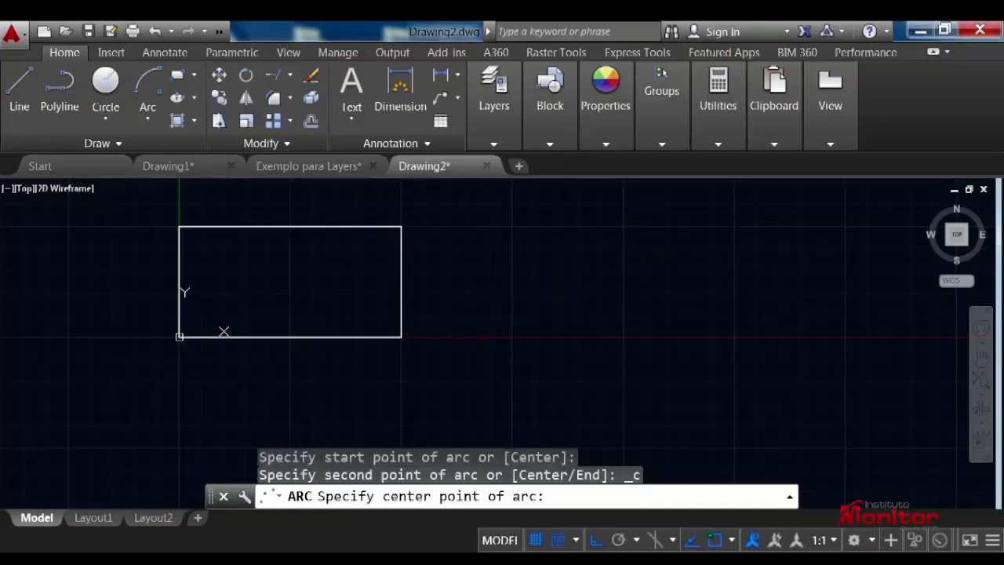
pyautogui.click(401, 283)
pyautogui.click(400, 337)
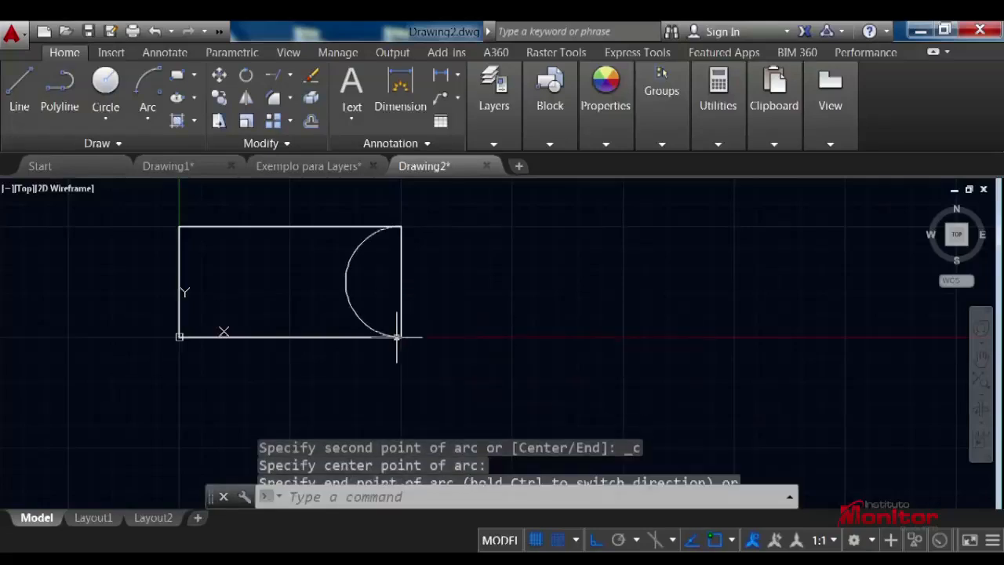